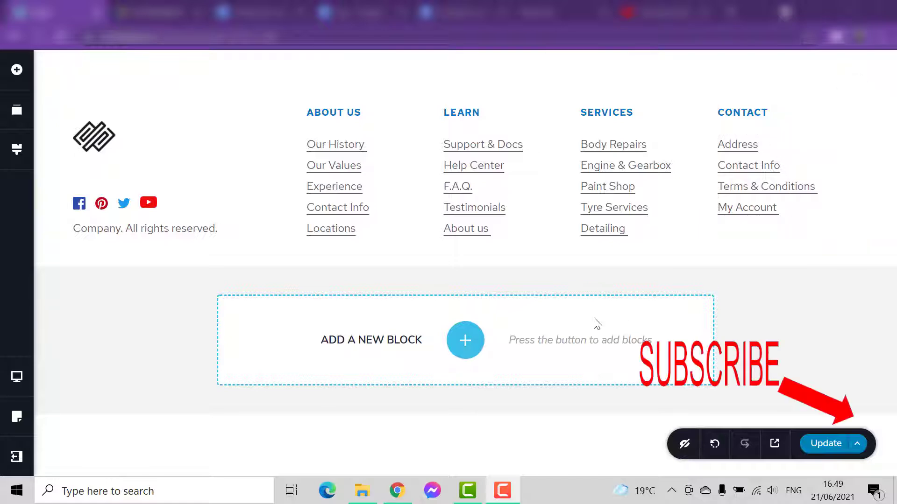
- Add a new blank custom block below the sample footer block
click(467, 349)
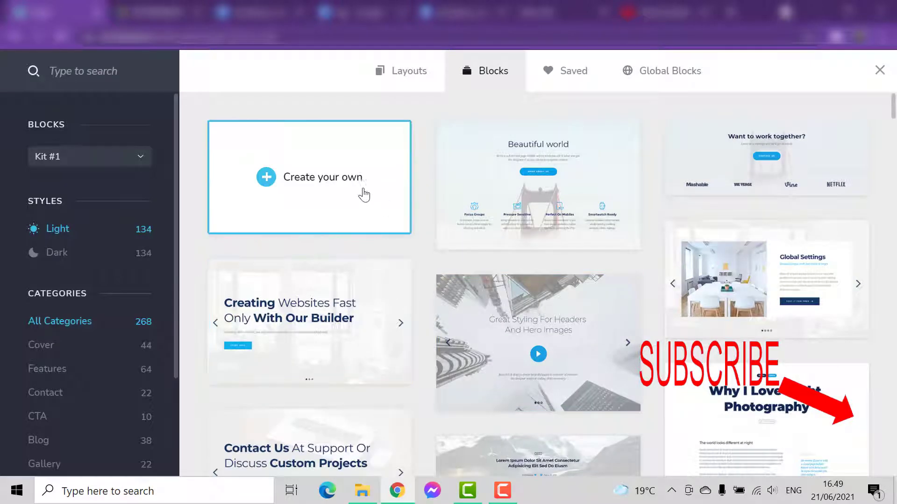
click(317, 190)
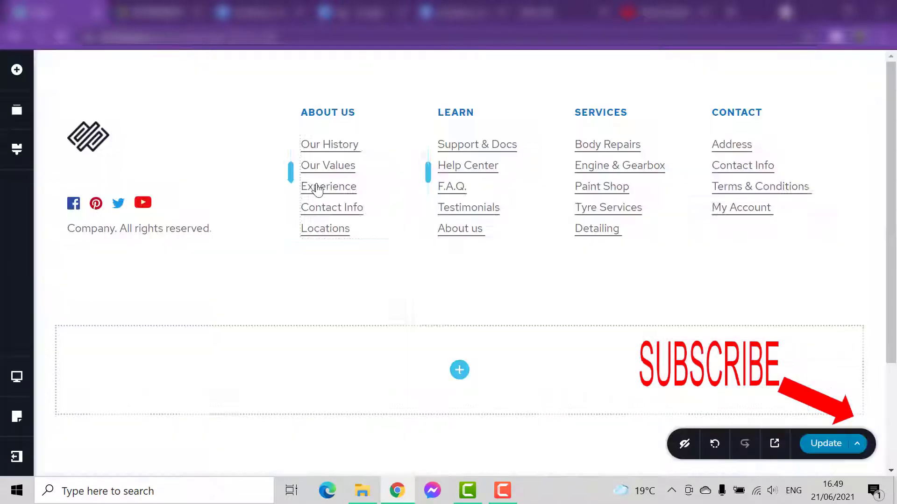
scroll(467, 318, down, 2)
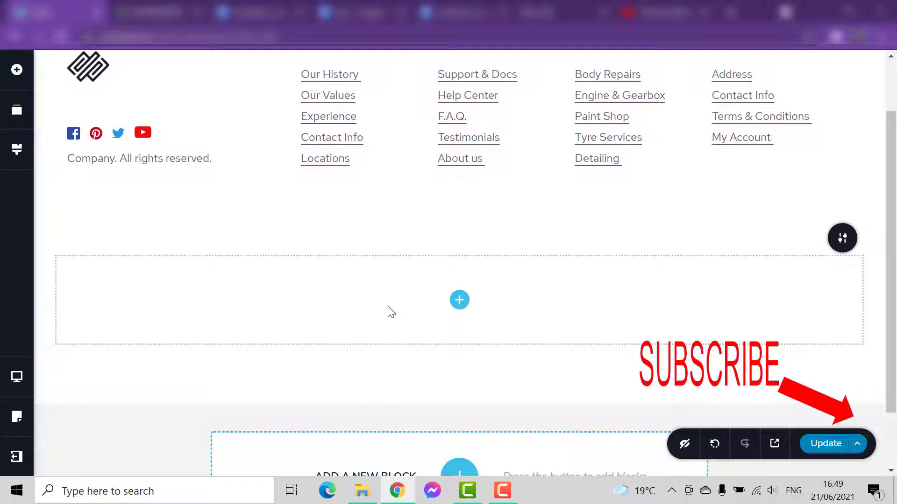
scroll(441, 313, down, 2)
scroll(441, 313, up, 3)
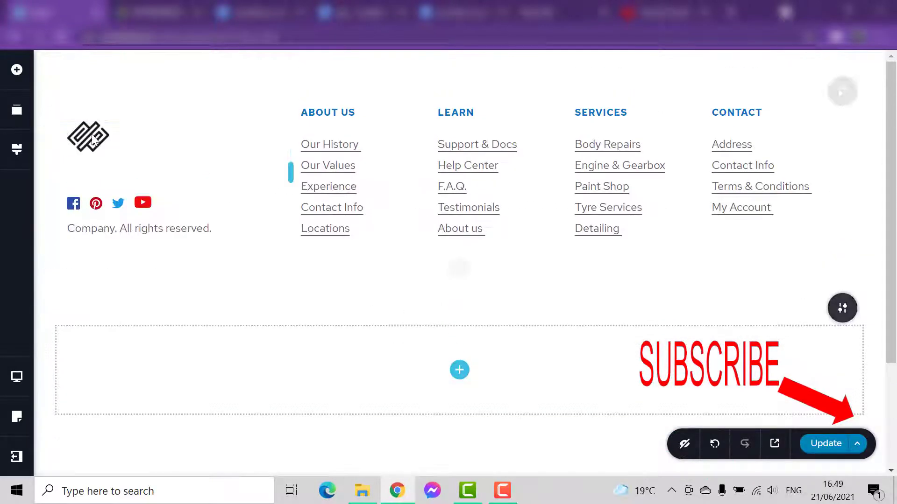
- Split the blank block into two columns, a wide first column and a narrow second one
scroll(146, 302, down, 3)
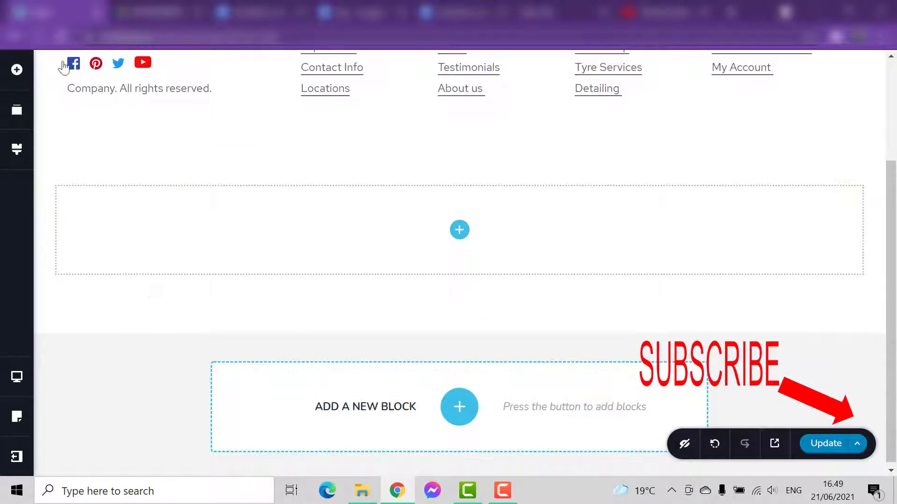
scroll(250, 261, up, 3)
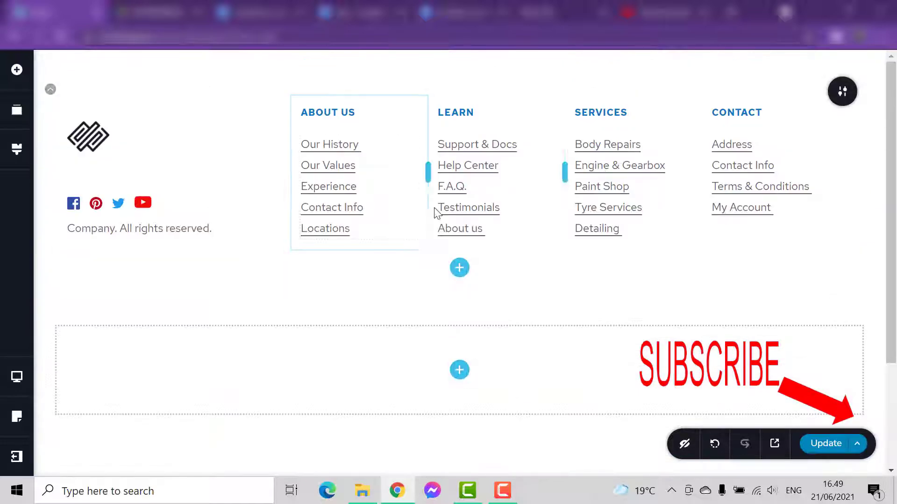
mouse_move(482, 274)
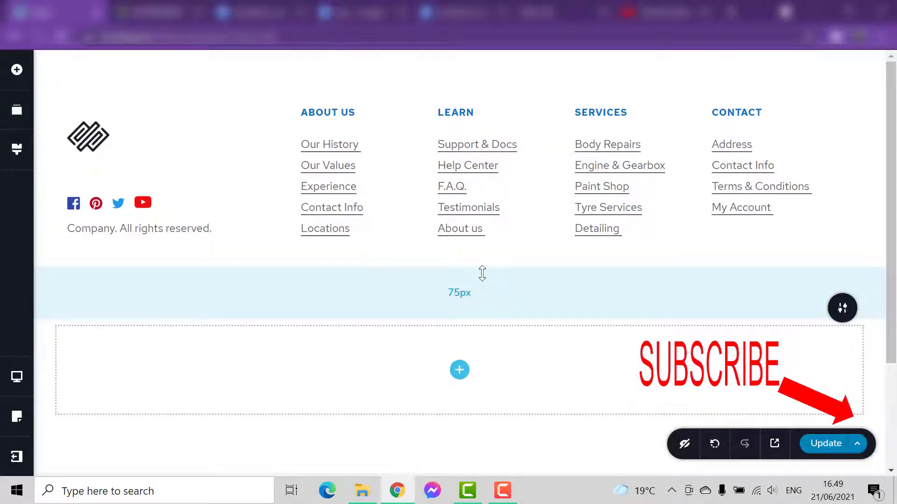
click(17, 70)
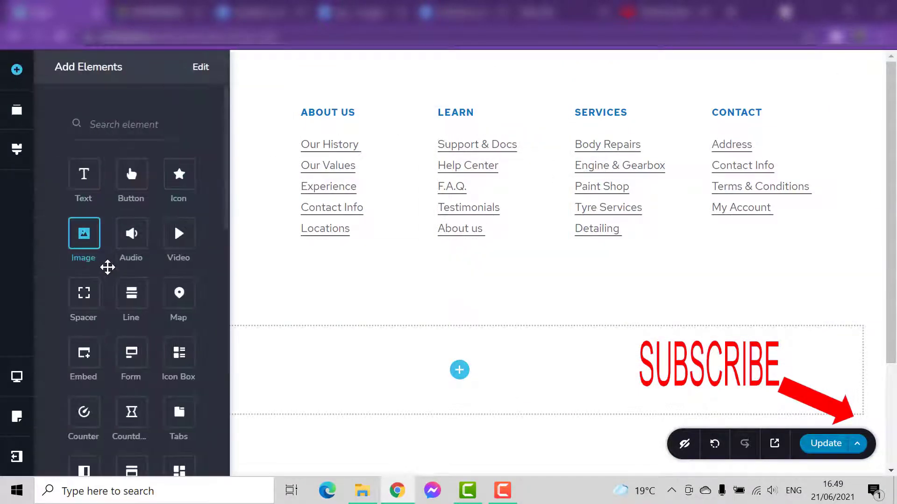
scroll(108, 267, down, 10)
drag(141, 304, 731, 381)
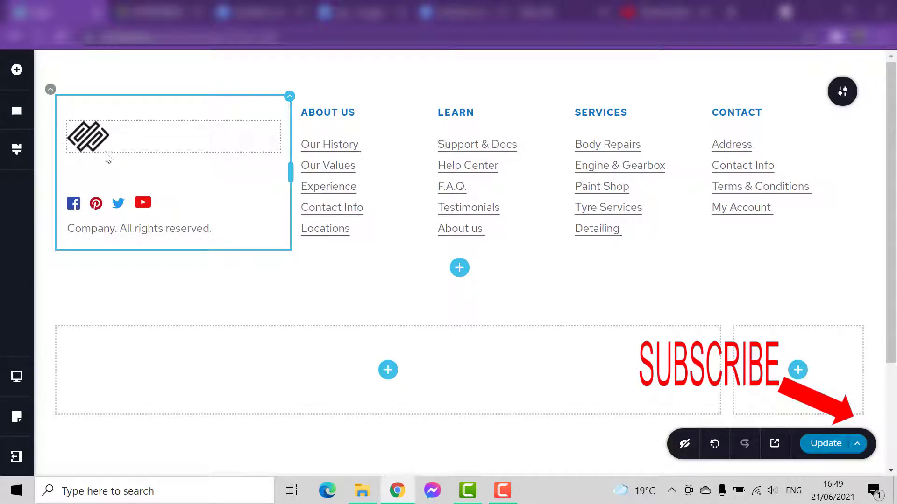
- Add an Image element to the wide first column of the new block
click(117, 233)
click(160, 213)
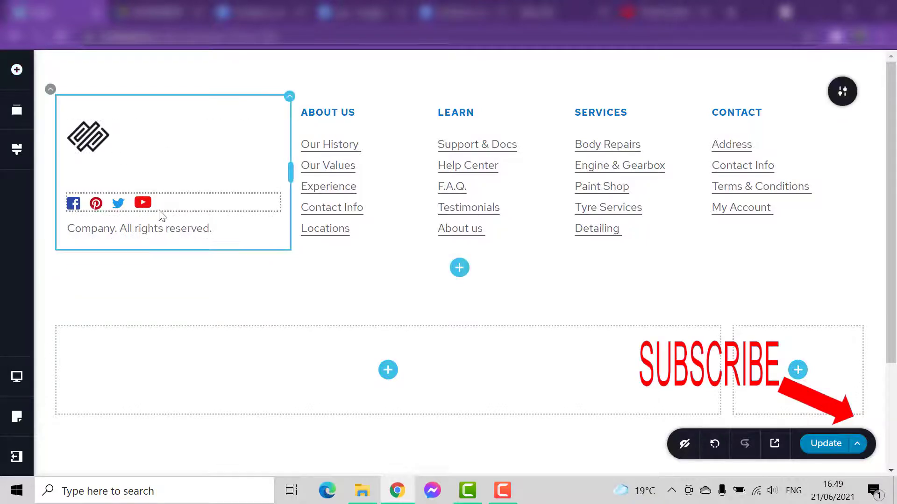
click(17, 70)
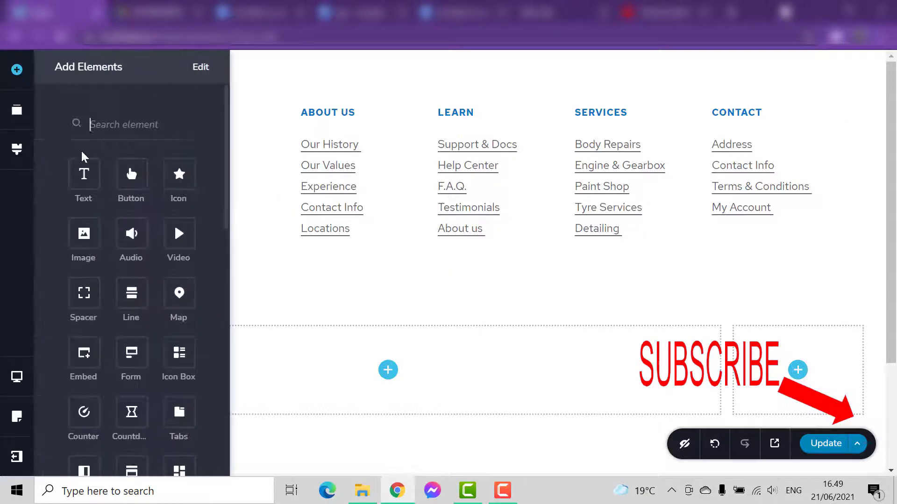
drag(84, 233, 387, 386)
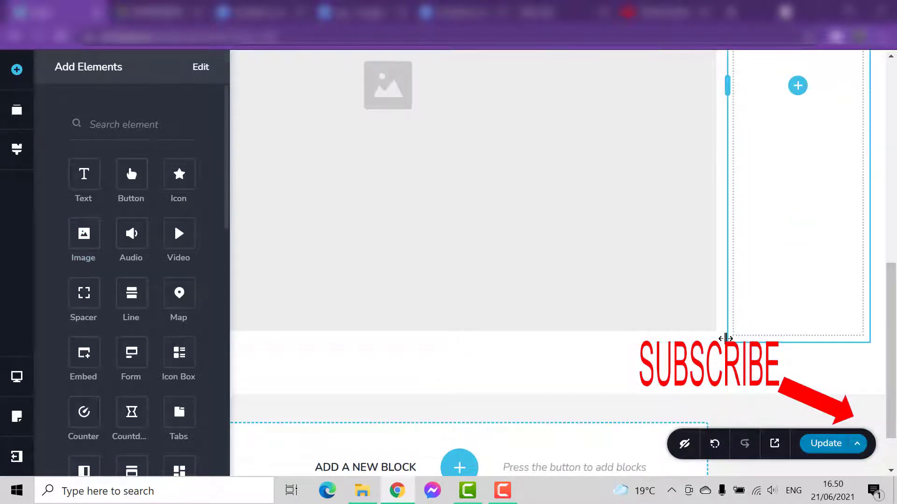
- Shrink the image placeholder proportionally to less than half of its column's width
click(695, 324)
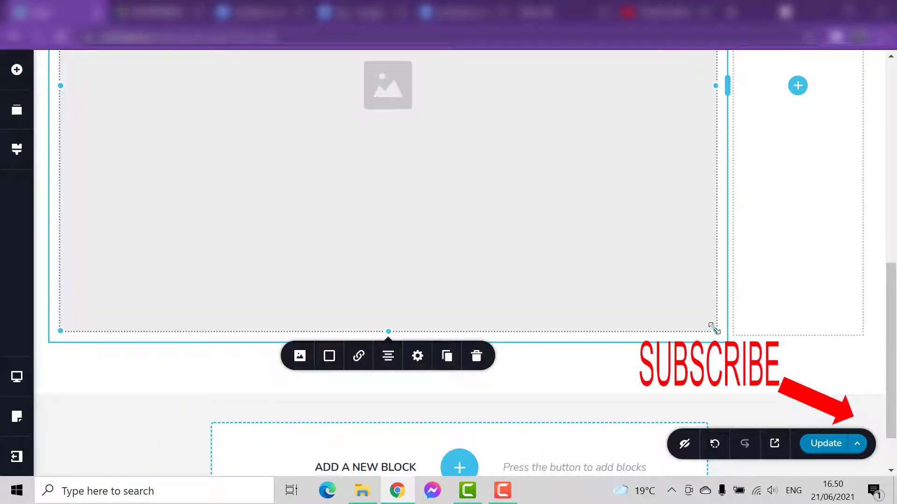
drag(709, 323, 516, 180)
scroll(540, 215, up, 3)
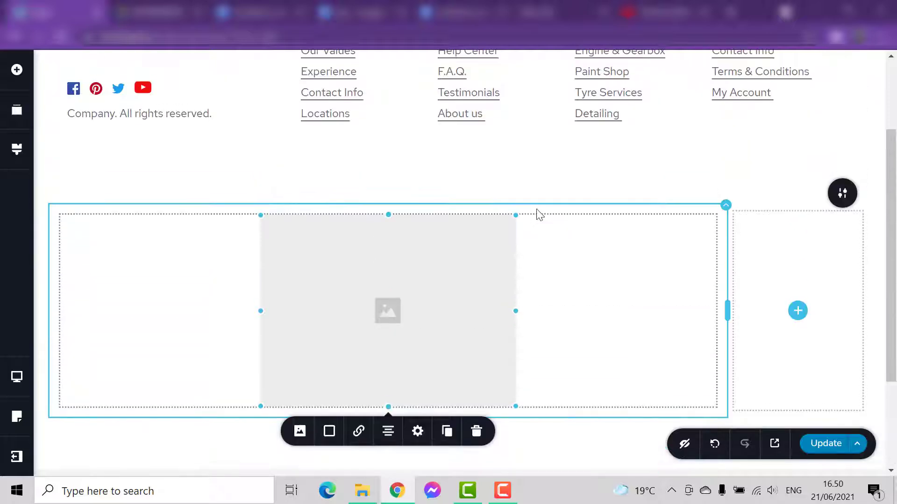
- Add a Text element directly beneath the image placeholder in the wide column
click(17, 69)
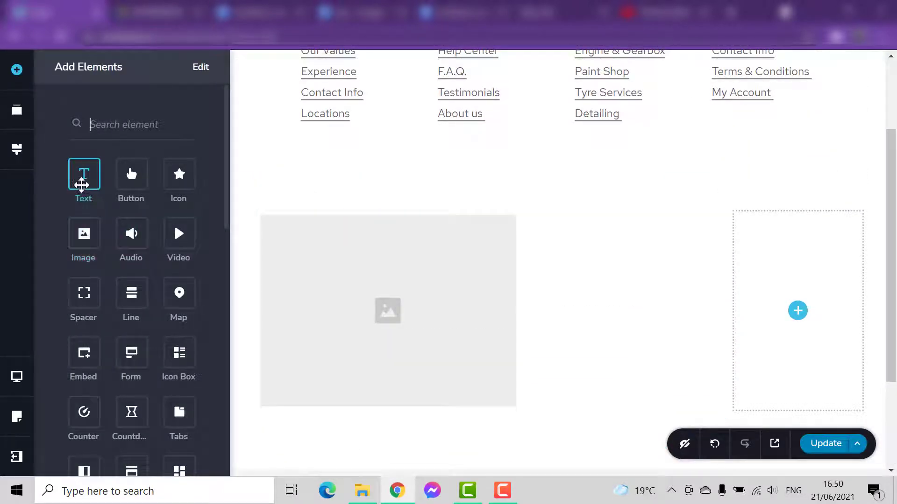
drag(80, 184, 452, 382)
scroll(476, 340, down, 3)
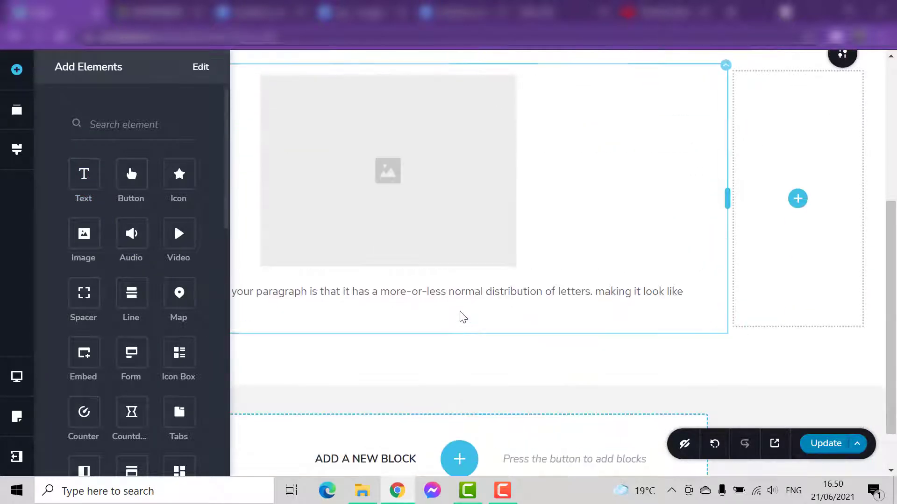
- Replace the dummy paragraph under the image with "company. All right reserved."
scroll(459, 301, up, 5)
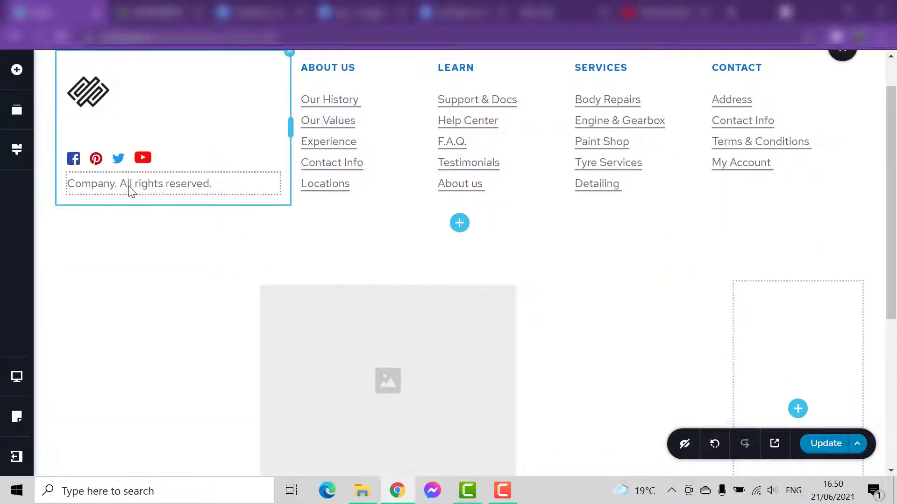
scroll(134, 196, down, 7)
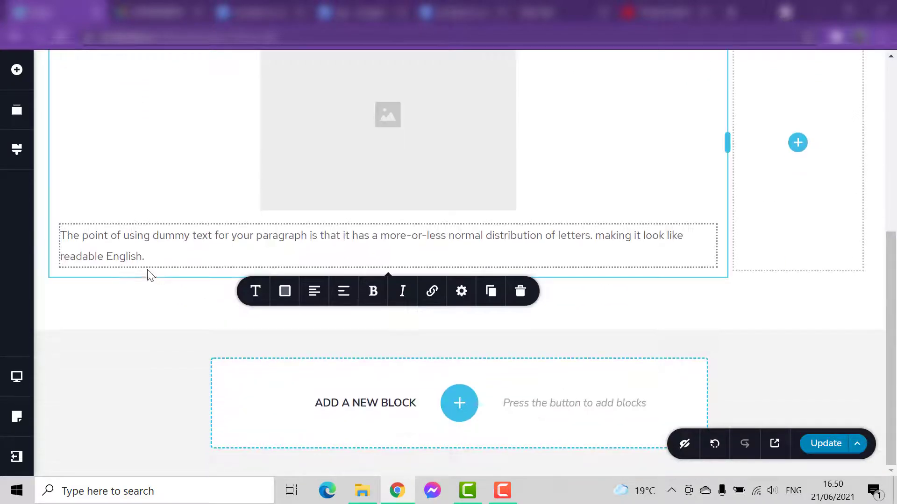
drag(139, 247, 44, 216)
key(BackSpace)
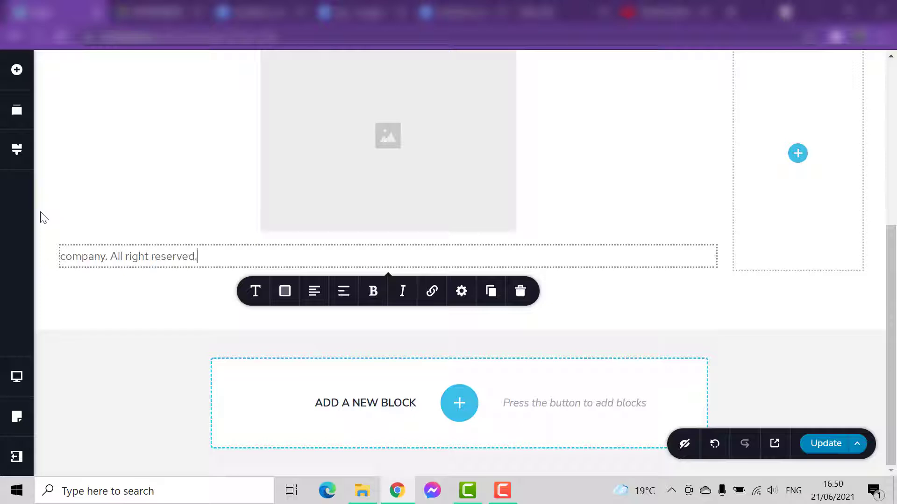
- Insert a Spacer between the image placeholder and the company text, as in the sample footer's first column
scroll(139, 278, up, 6)
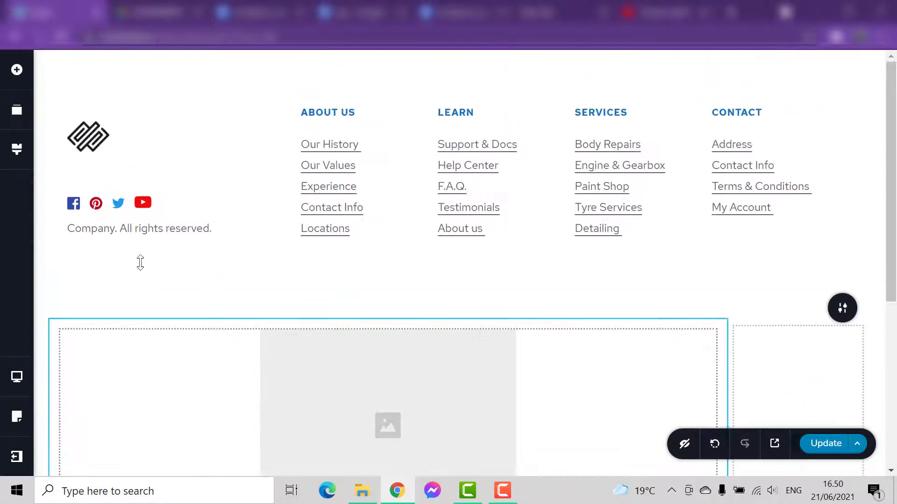
click(116, 173)
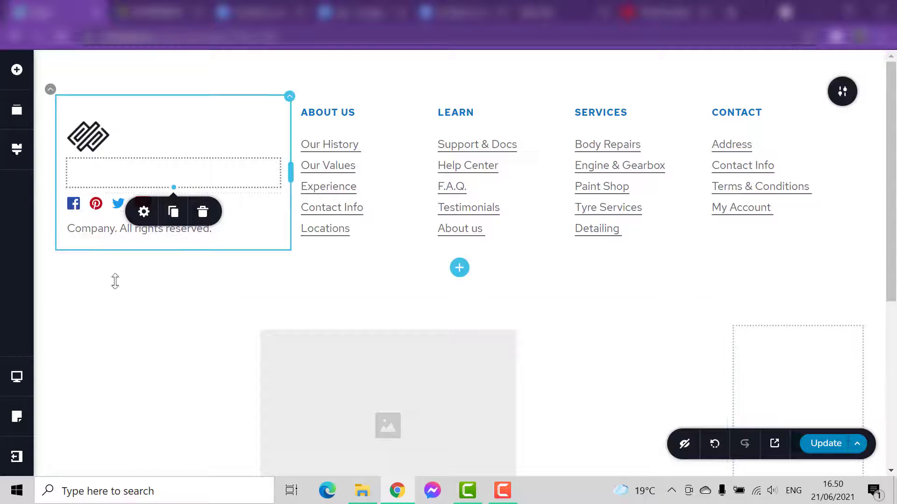
scroll(254, 360, down, 2)
scroll(255, 360, down, 2)
click(17, 71)
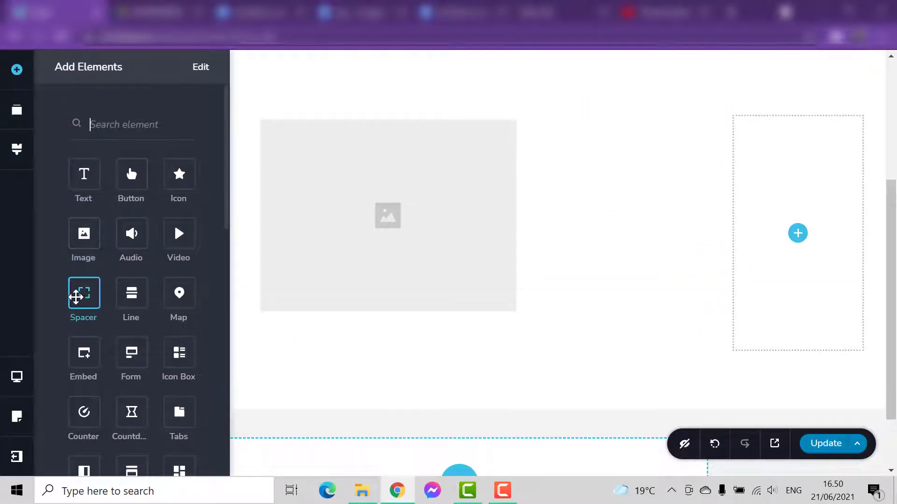
drag(77, 296, 299, 327)
scroll(447, 307, down, 2)
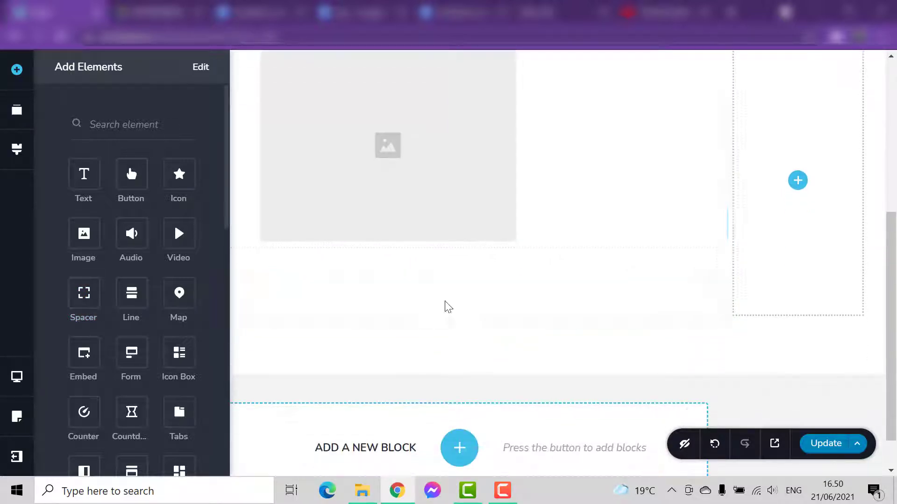
- Fill the image placeholder with the Campaign Monitor logo from the media library
scroll(407, 228, up, 2)
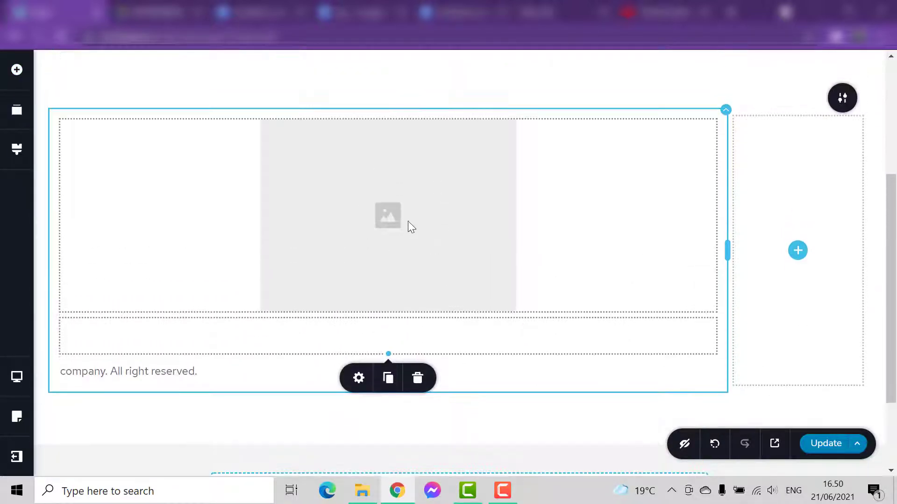
click(388, 219)
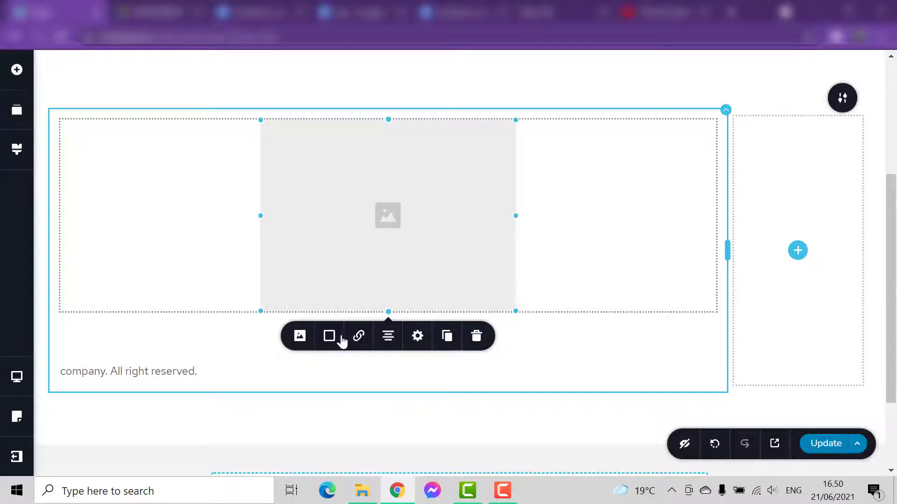
click(304, 339)
scroll(311, 355, down, 2)
click(311, 355)
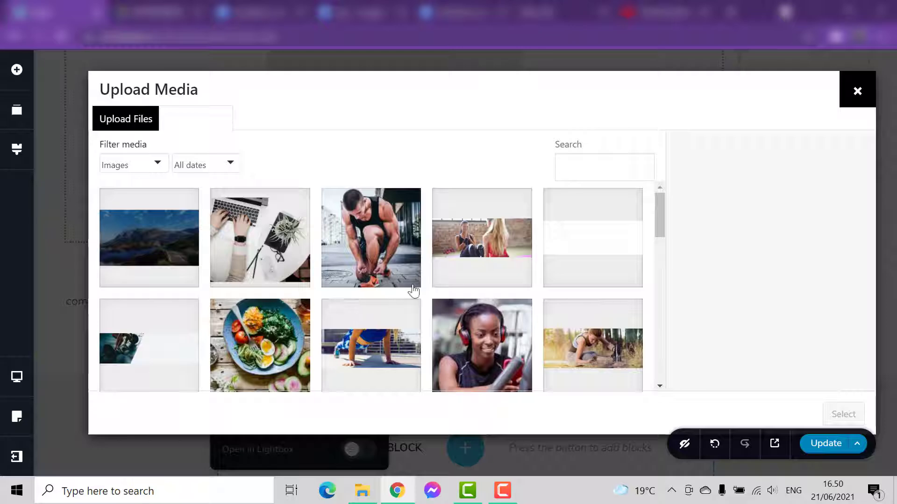
scroll(375, 331, down, 10)
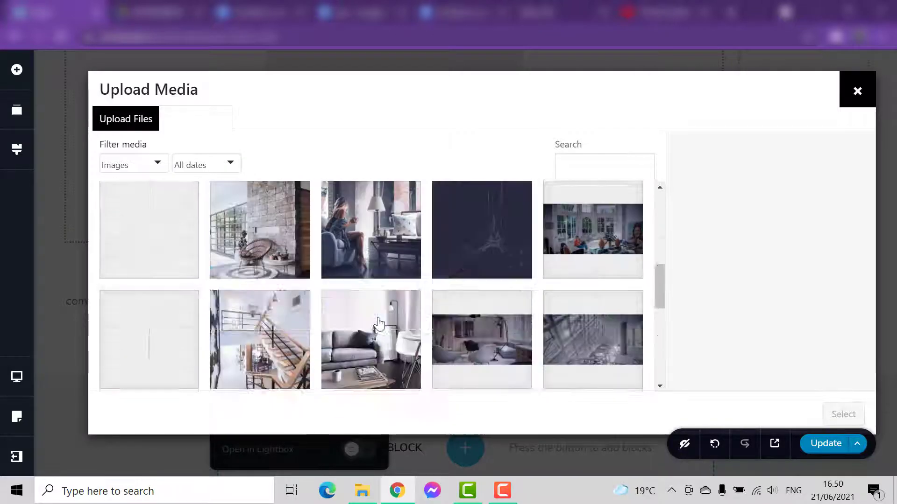
scroll(376, 315, up, 10)
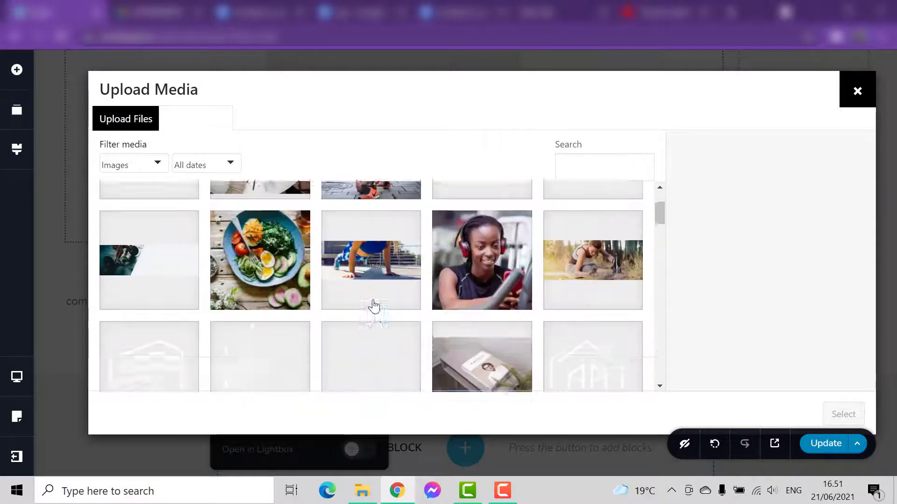
scroll(374, 306, down, 10)
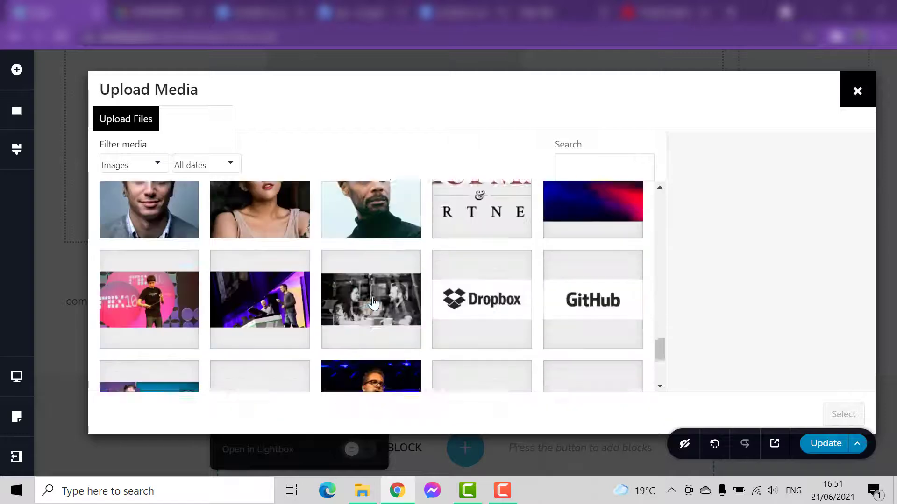
scroll(372, 304, down, 3)
scroll(372, 304, up, 4)
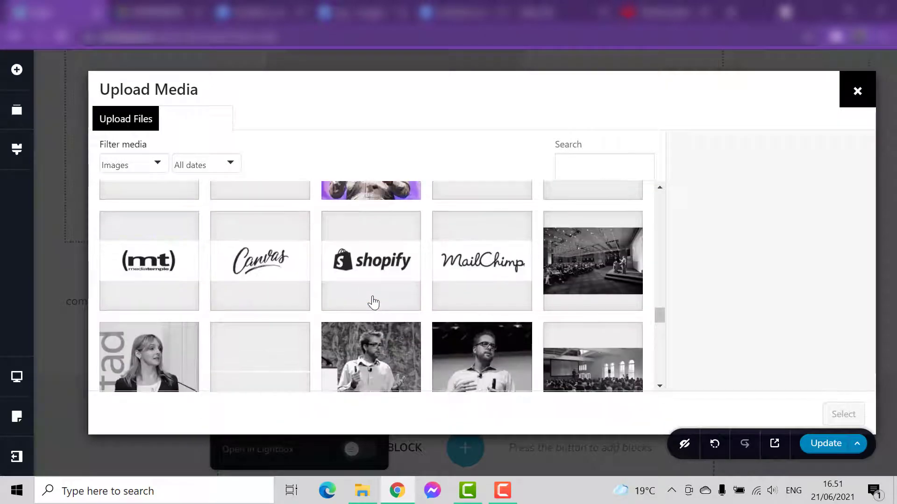
scroll(372, 299, up, 2)
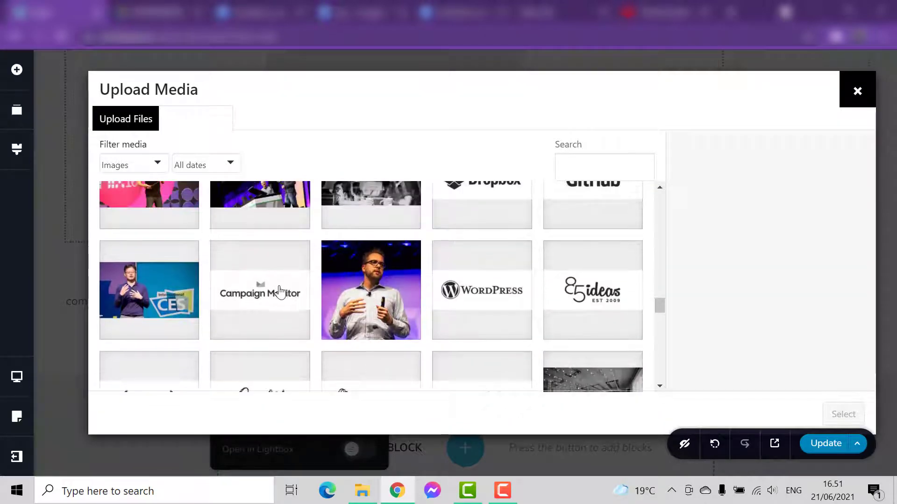
click(279, 292)
click(832, 426)
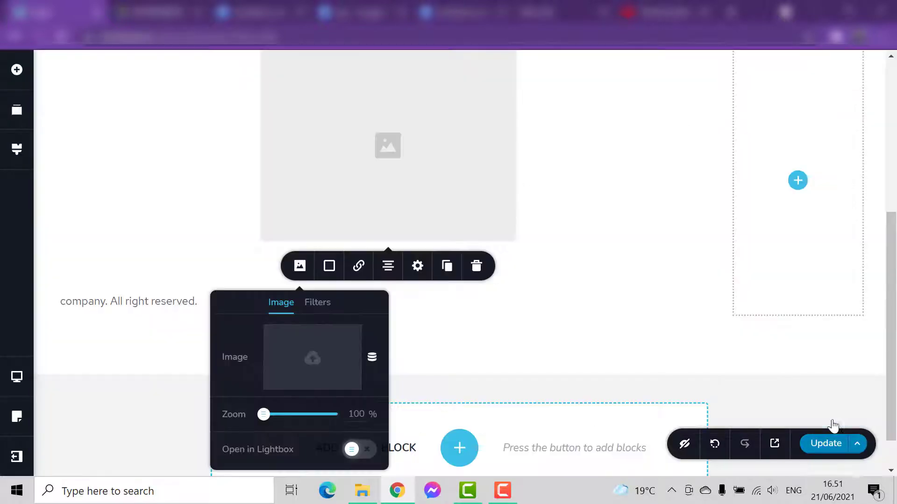
- Shrink the Campaign Monitor logo image proportionally to a small logo size above the spacer
click(485, 179)
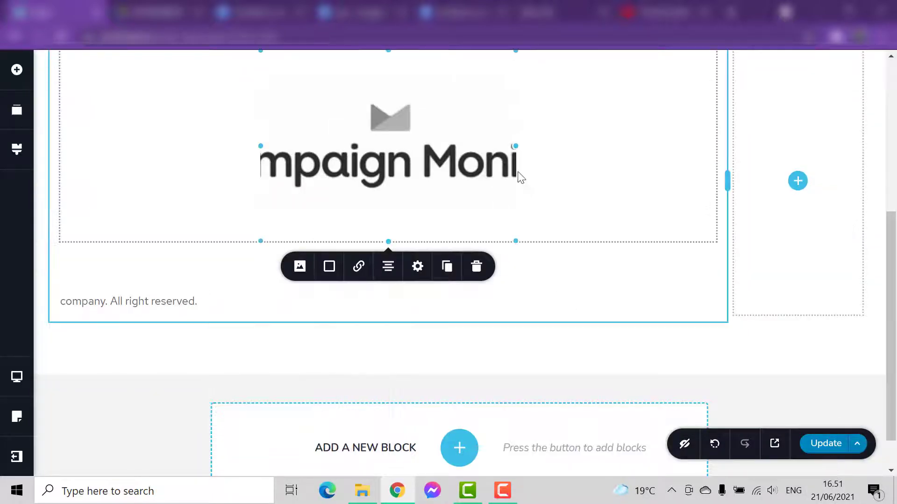
drag(511, 238, 426, 198)
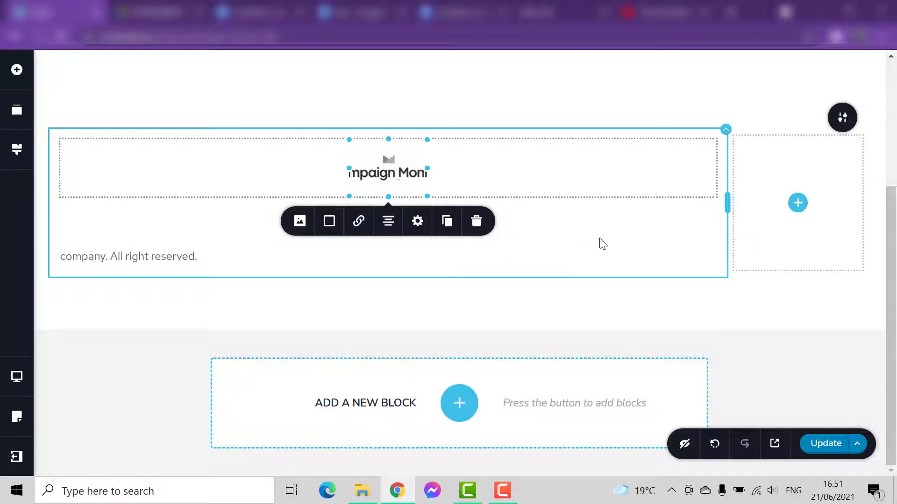
click(562, 224)
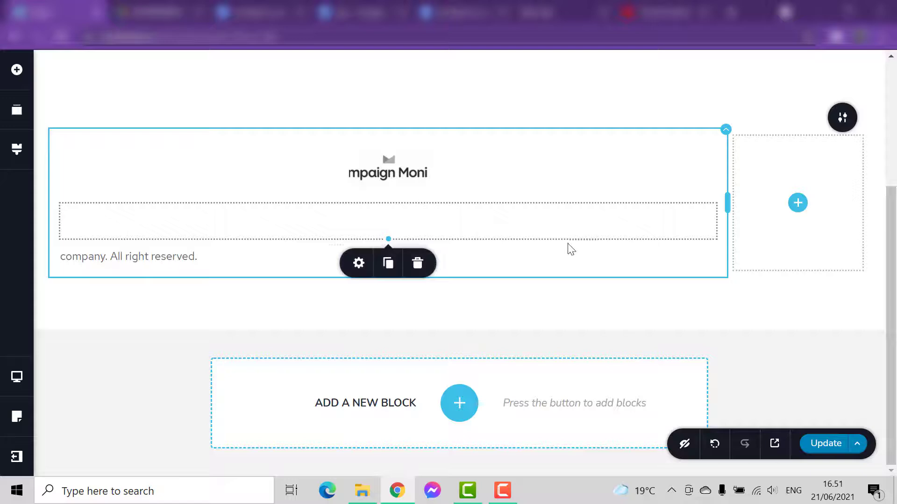
- Add the ready-made header block with company logo, menu and Facebook, Pinterest and Twitter icons below the footer block
click(235, 251)
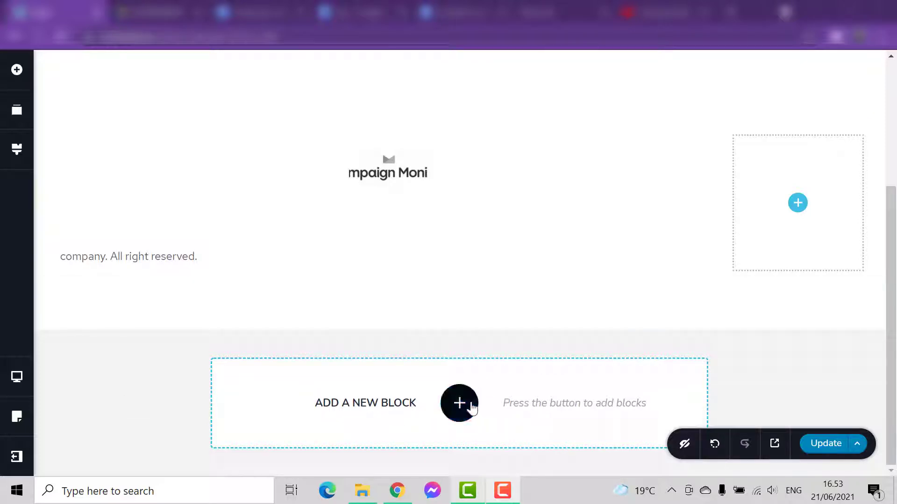
click(460, 403)
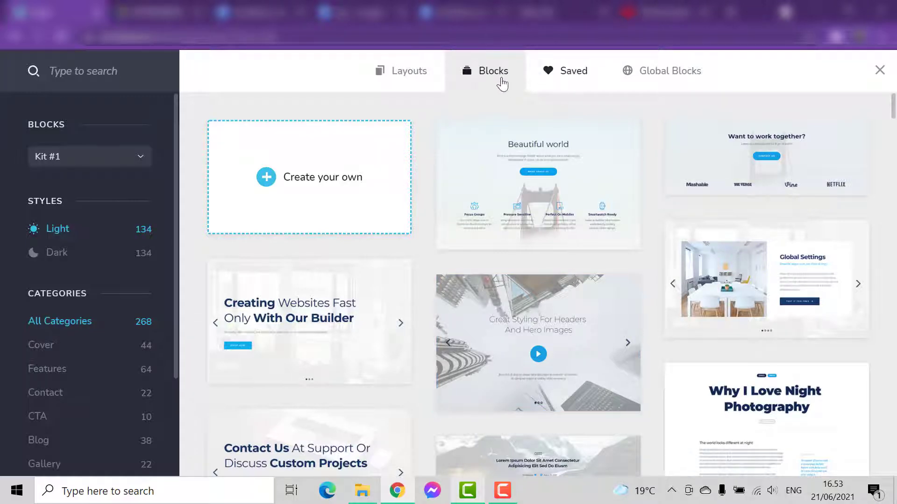
scroll(110, 405, down, 3)
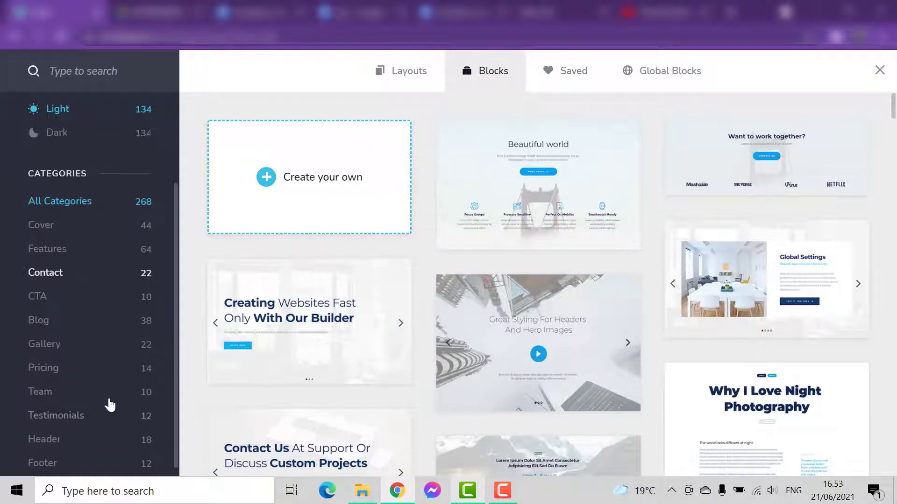
click(56, 439)
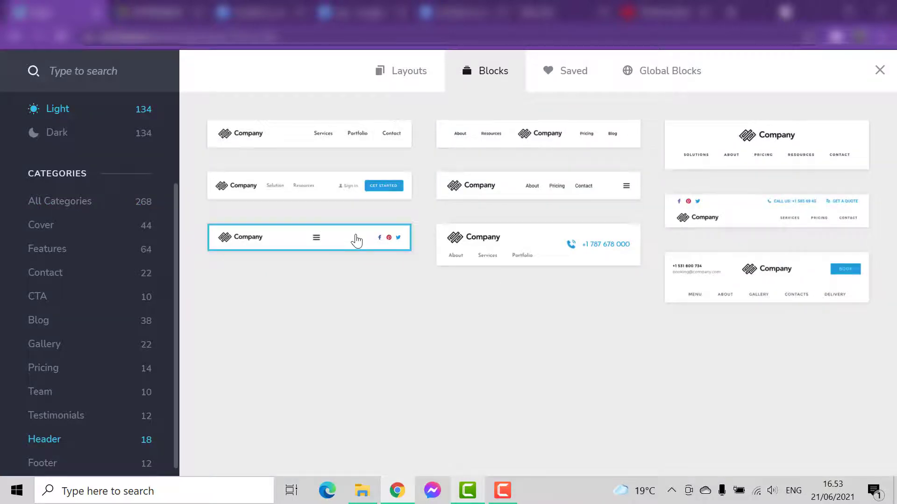
click(356, 241)
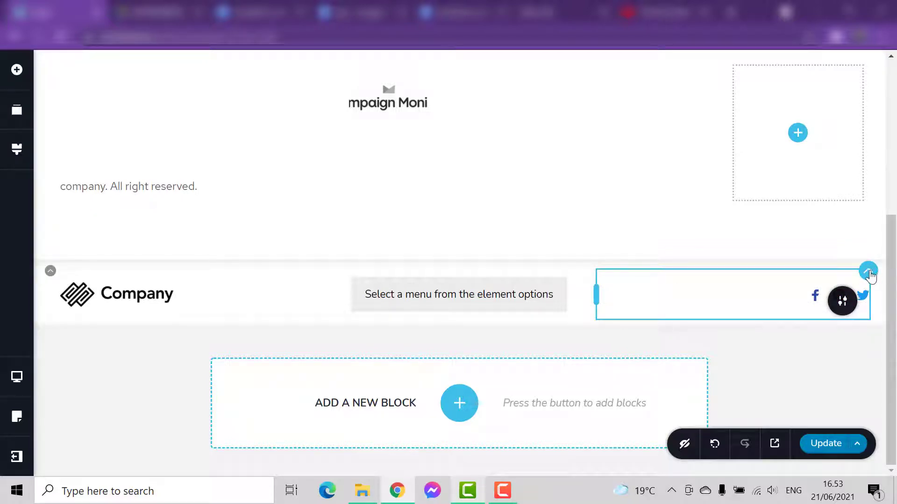
- Move the social icons from the header block to between the spacer and the company text, and left-align them
drag(869, 275, 198, 172)
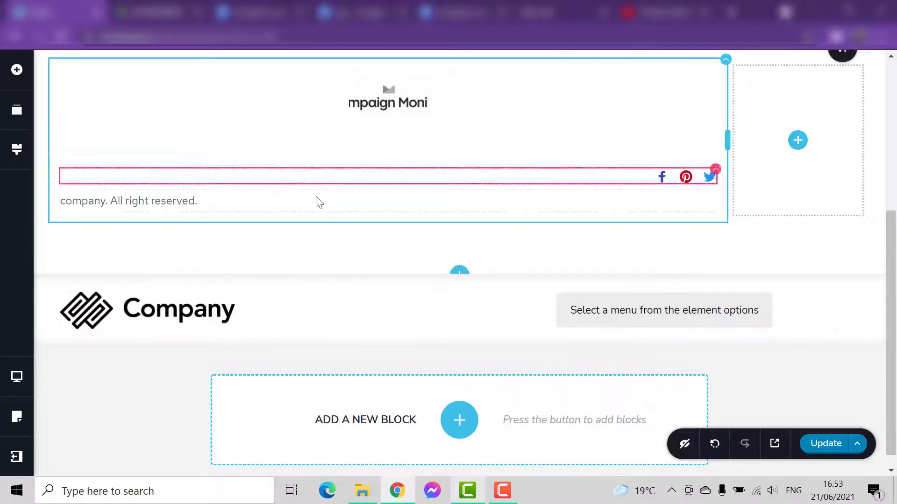
click(662, 178)
click(667, 209)
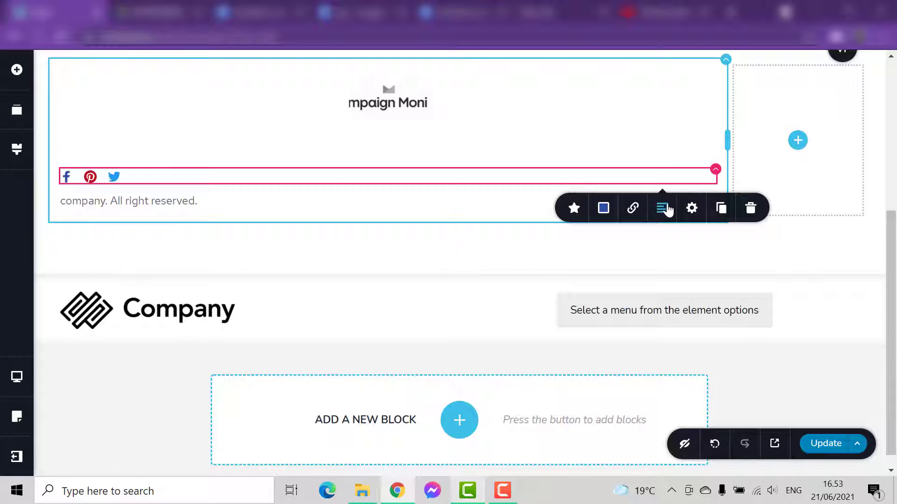
click(666, 215)
click(273, 254)
- Duplicate the Twitter icon and the Pinterest icon in the social icon row above the company text
scroll(293, 272, up, 3)
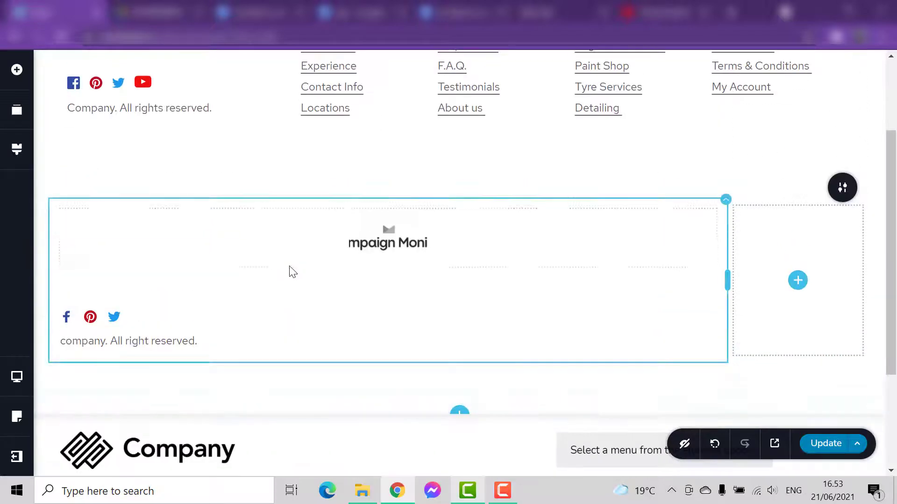
scroll(276, 327, up, 1)
scroll(275, 331, down, 3)
scroll(159, 268, up, 2)
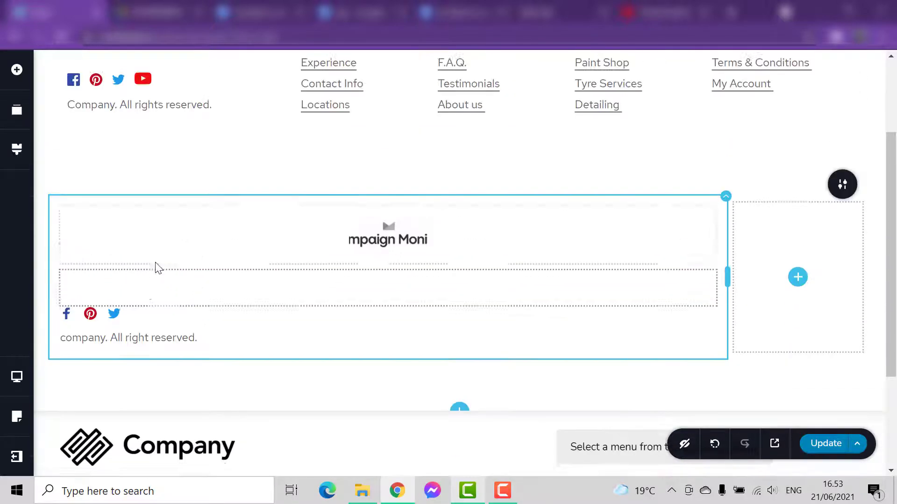
scroll(156, 270, down, 2)
click(110, 246)
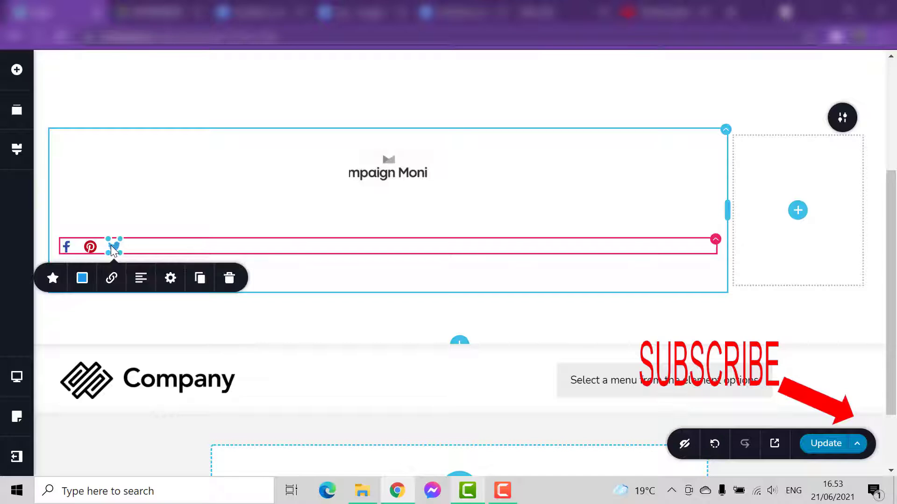
click(173, 249)
click(114, 246)
right_click(114, 246)
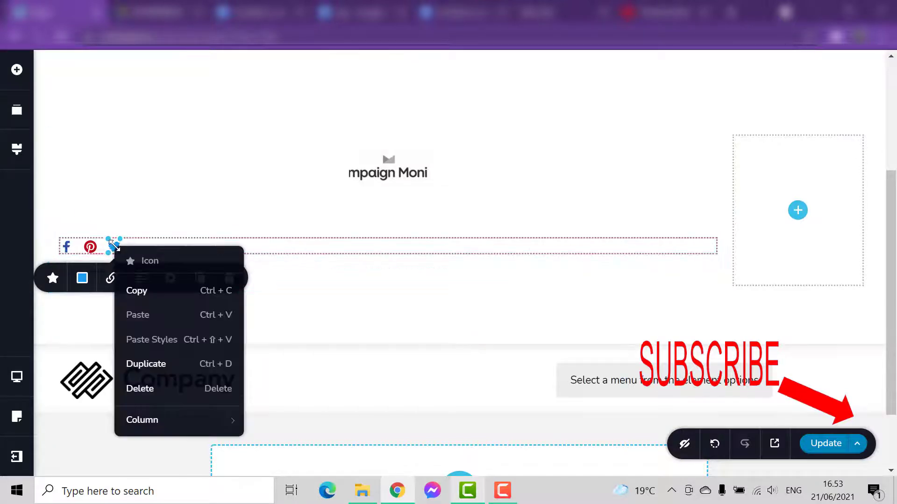
click(114, 245)
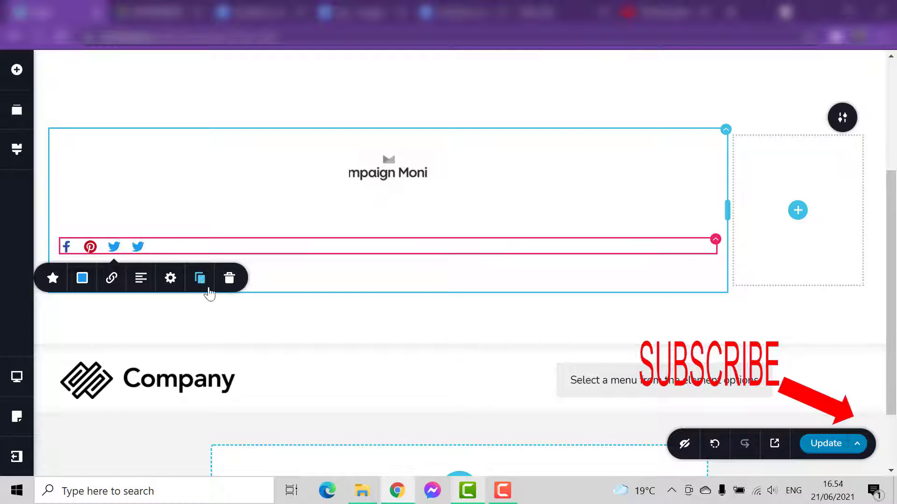
click(91, 248)
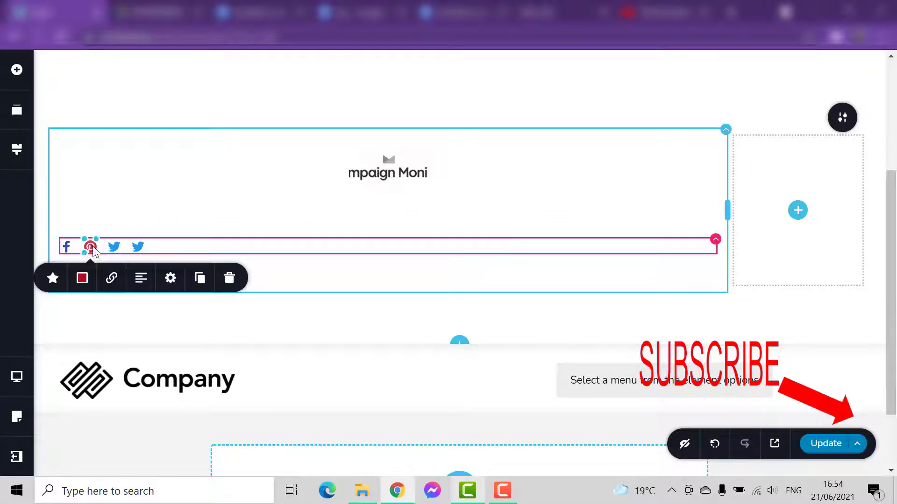
click(201, 283)
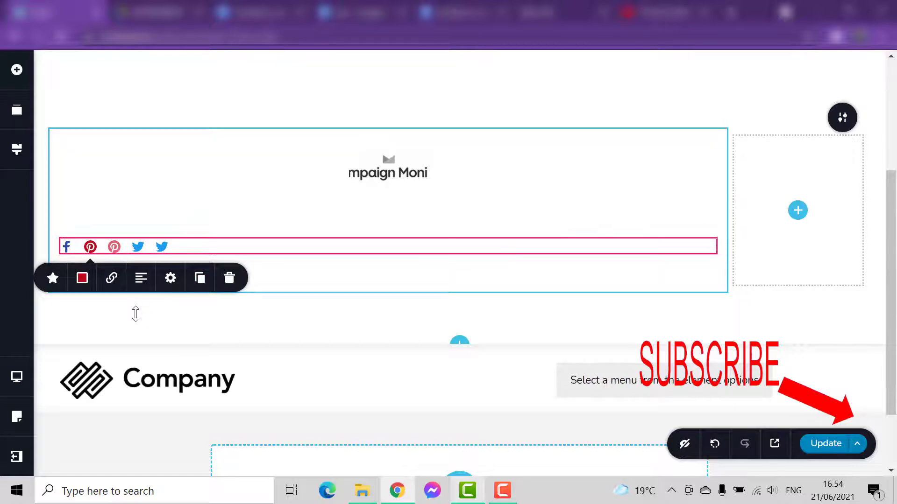
- Replace the duplicated Pinterest icon with the laptop-with-checkmark glyph from the Technology category
click(114, 249)
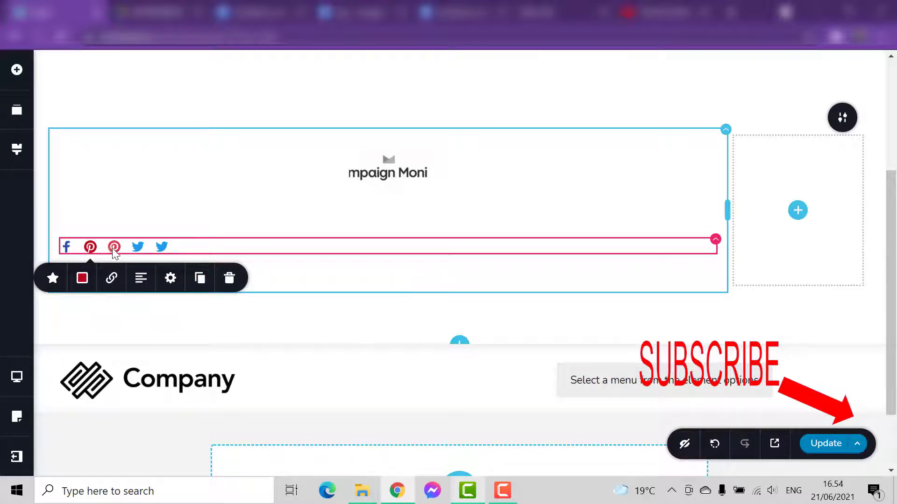
click(53, 281)
scroll(177, 296, down, 1)
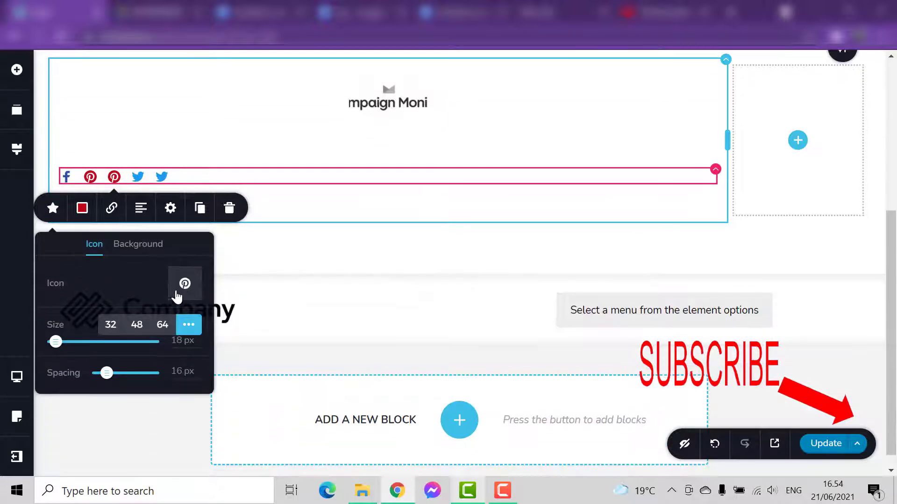
click(179, 290)
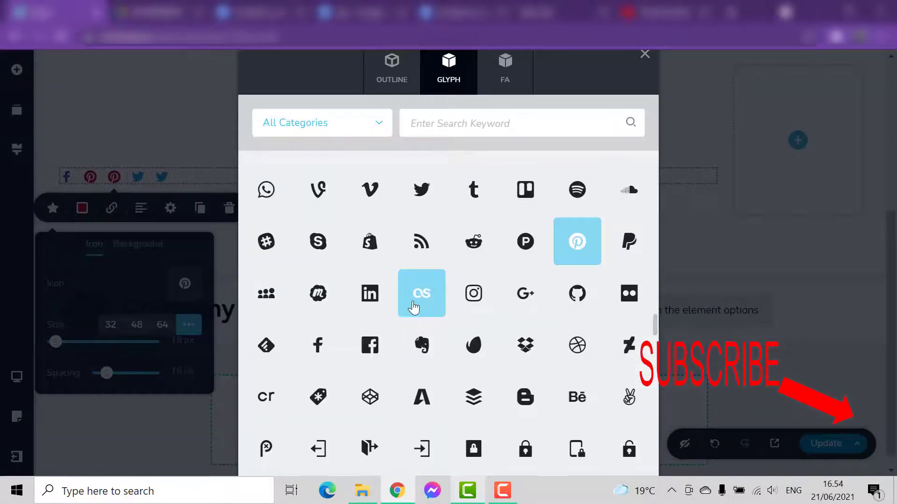
scroll(409, 312, down, 3)
scroll(414, 306, up, 5)
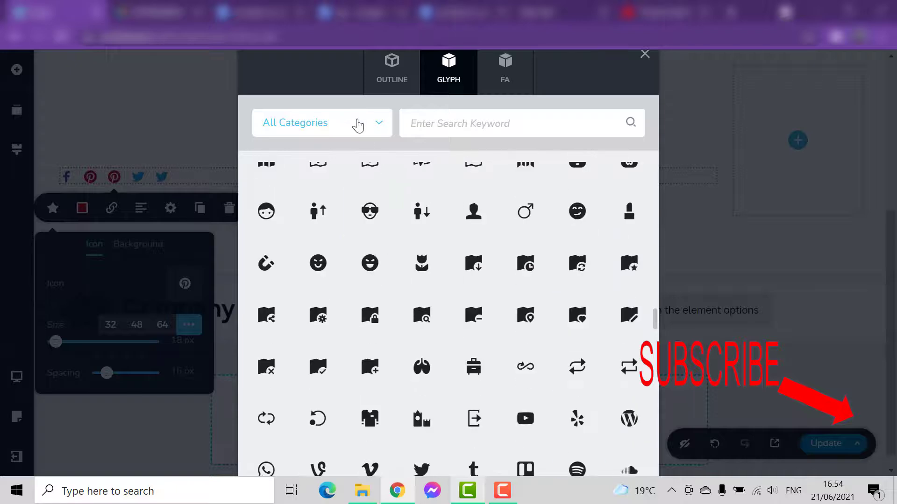
click(357, 125)
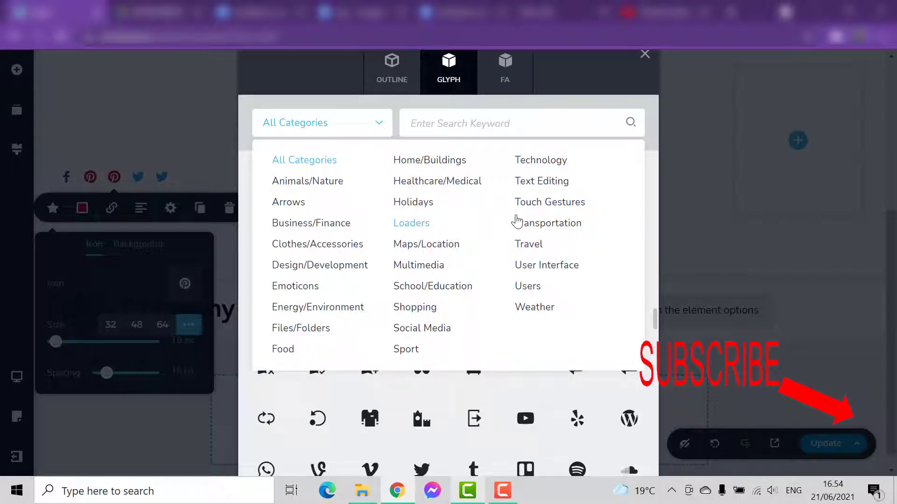
click(542, 160)
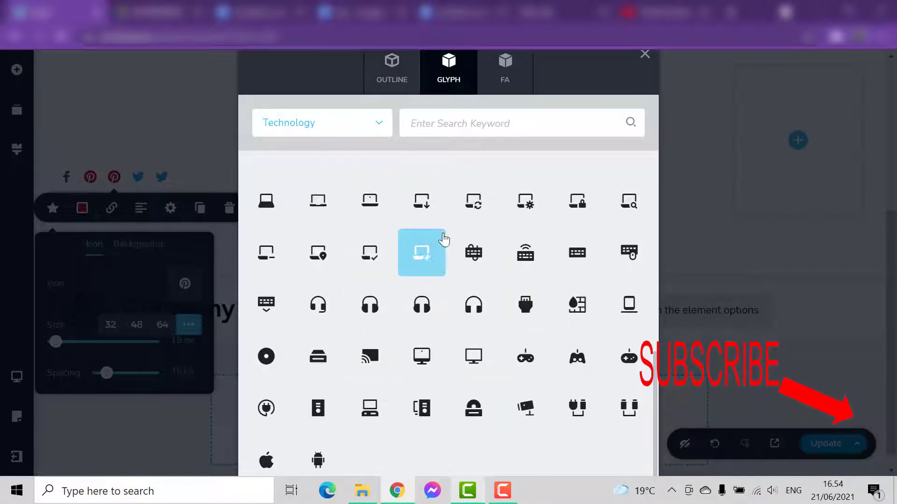
click(369, 269)
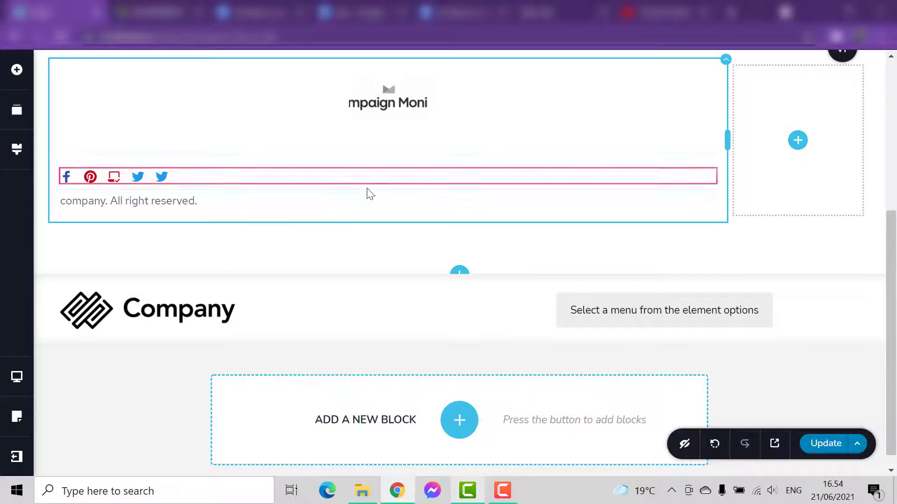
- Narrow the logo column to about a third of the footer width, matching the sample footer's first column
scroll(338, 240, up, 3)
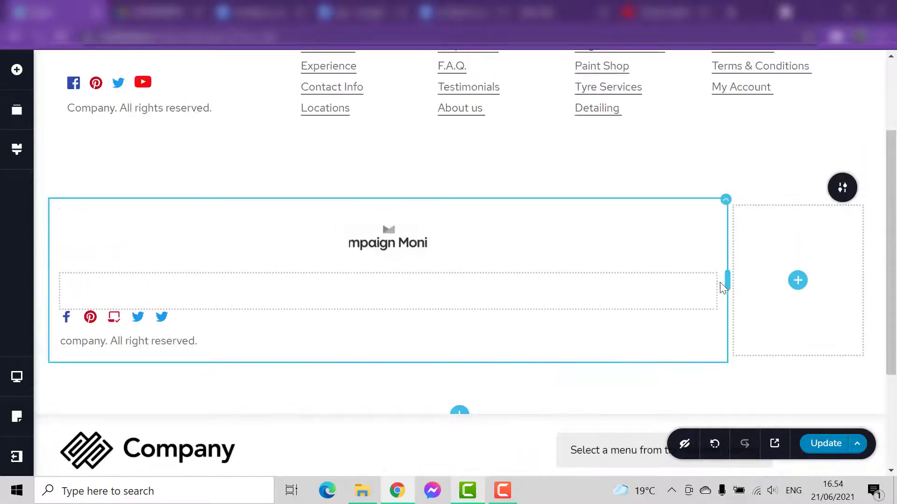
drag(726, 280, 306, 274)
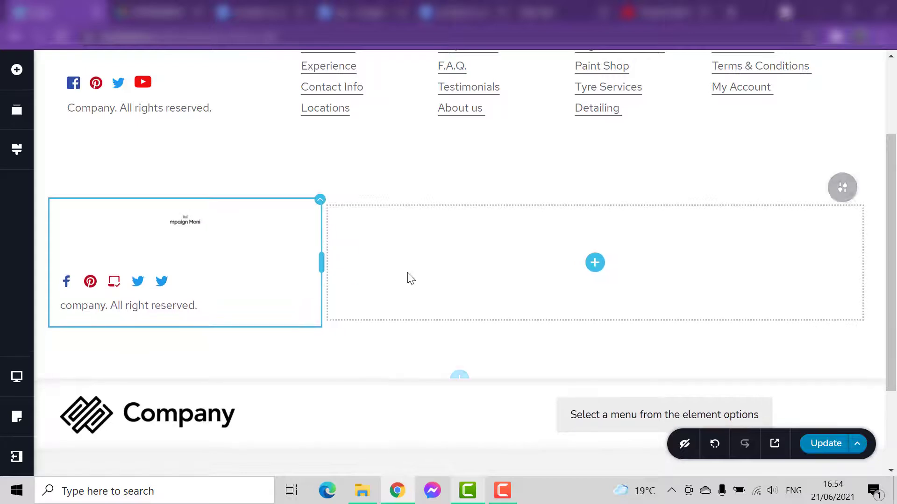
scroll(424, 272, up, 3)
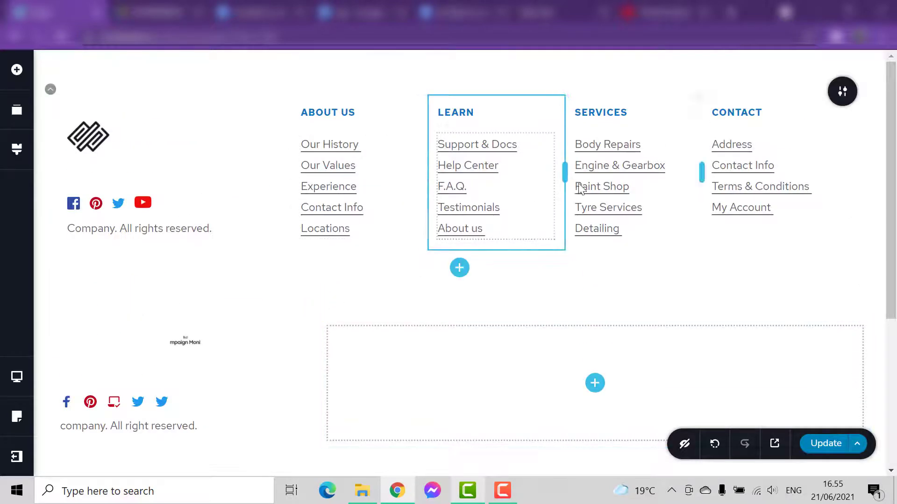
drag(895, 179, 896, 211)
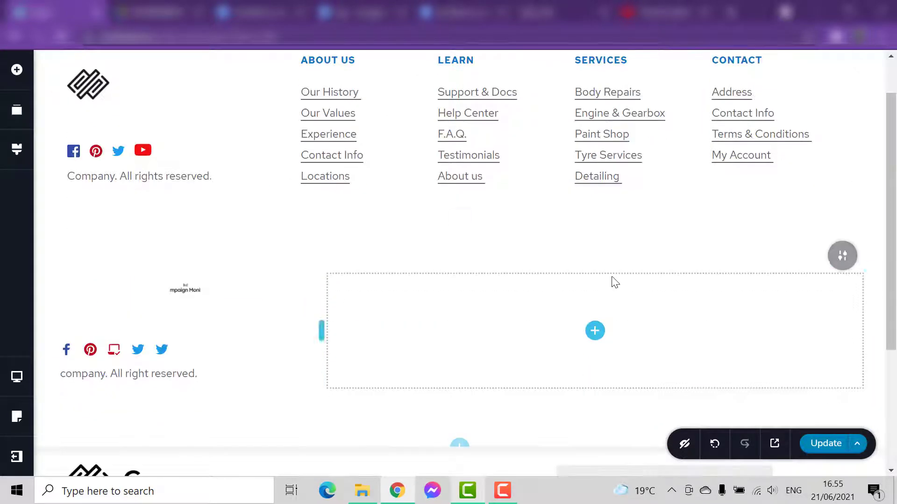
- Duplicate the empty column beside the logo column three times to make four empty columns
scroll(617, 311, down, 2)
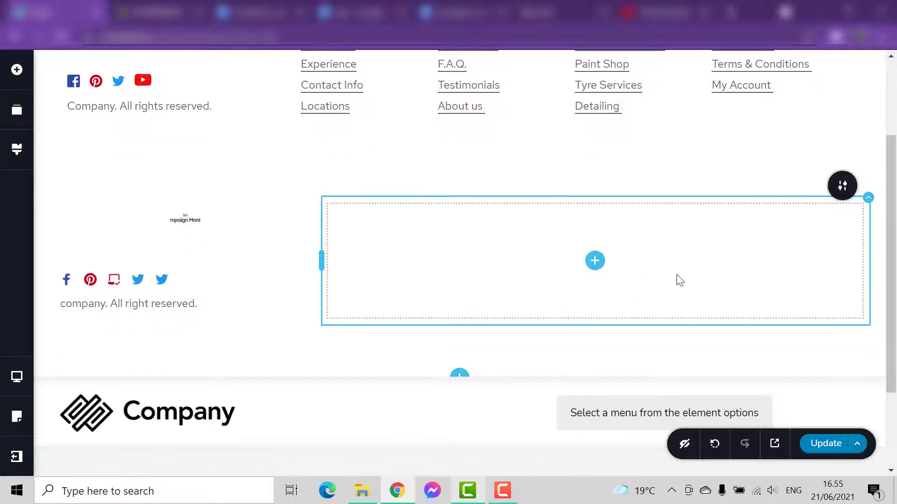
mouse_move(868, 198)
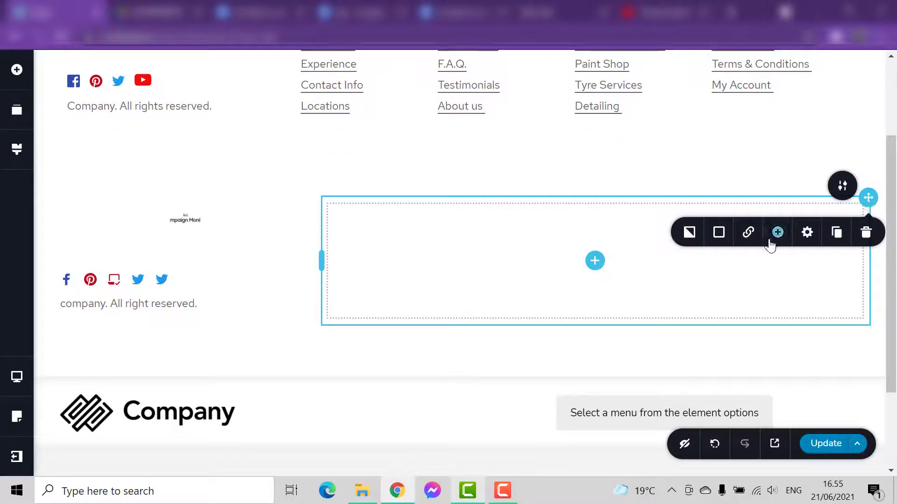
click(840, 238)
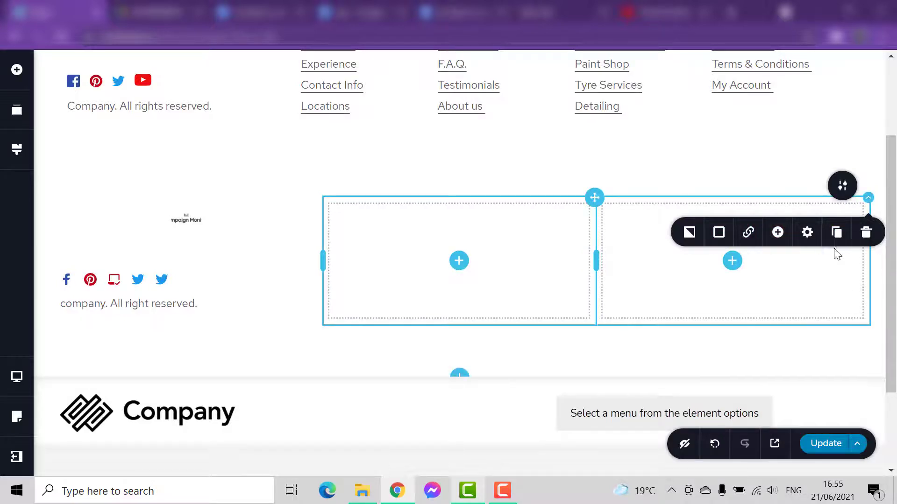
click(839, 238)
click(837, 239)
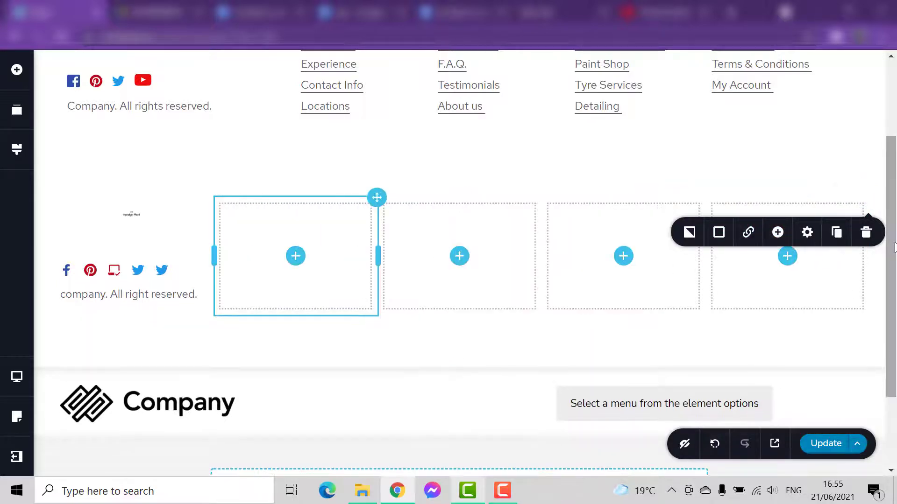
- Widen the first empty column at the expense of the two middle ones and insert a Menu element in it
drag(543, 256, 623, 255)
drag(379, 252, 522, 255)
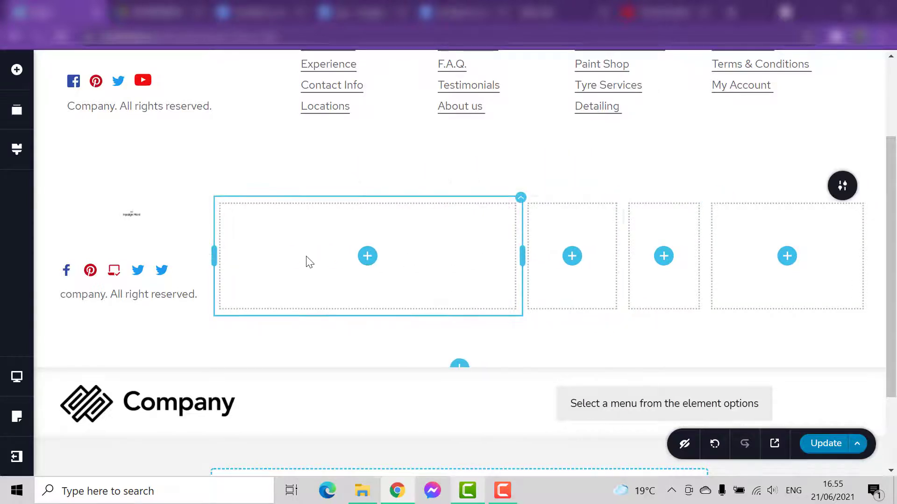
click(16, 70)
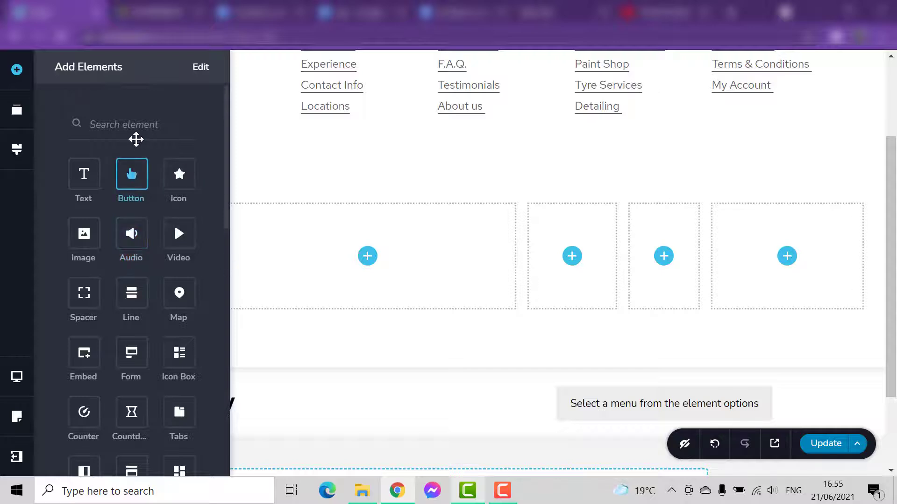
text(menu)
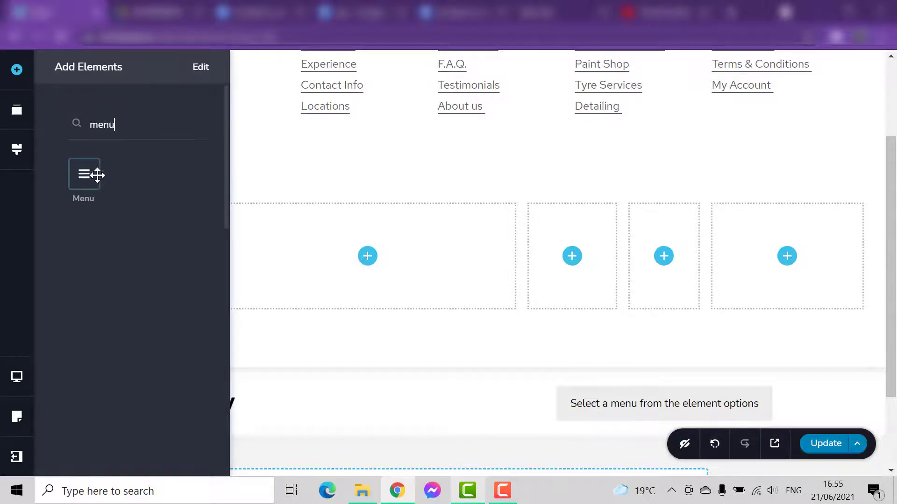
mouse_move(98, 175)
mouse_down()
mouse_move(138, 214)
mouse_move(320, 268)
mouse_move(367, 270)
mouse_up()
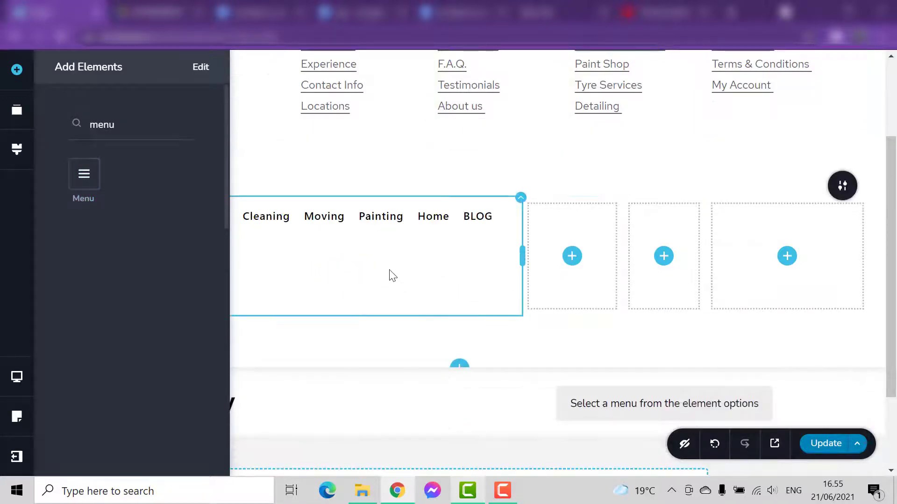
click(395, 276)
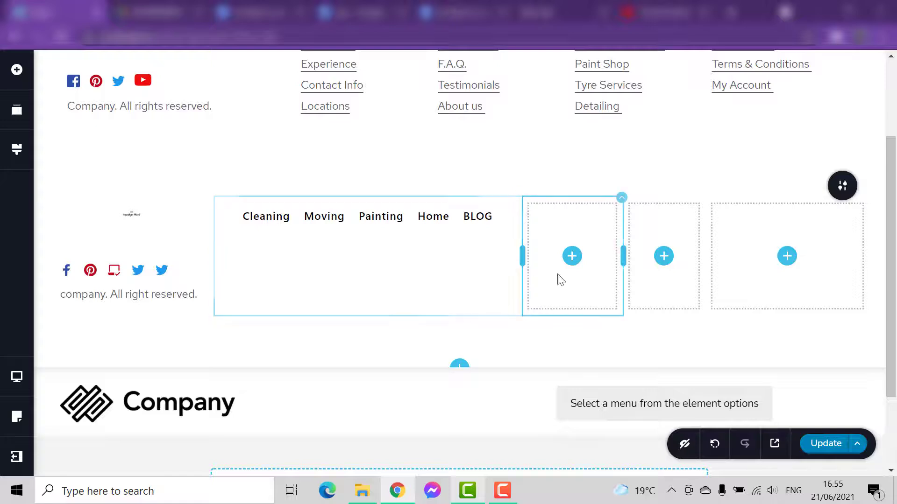
- Insert another Menu element in the narrow empty column directly after the first menu
click(572, 256)
click(121, 129)
text(menu)
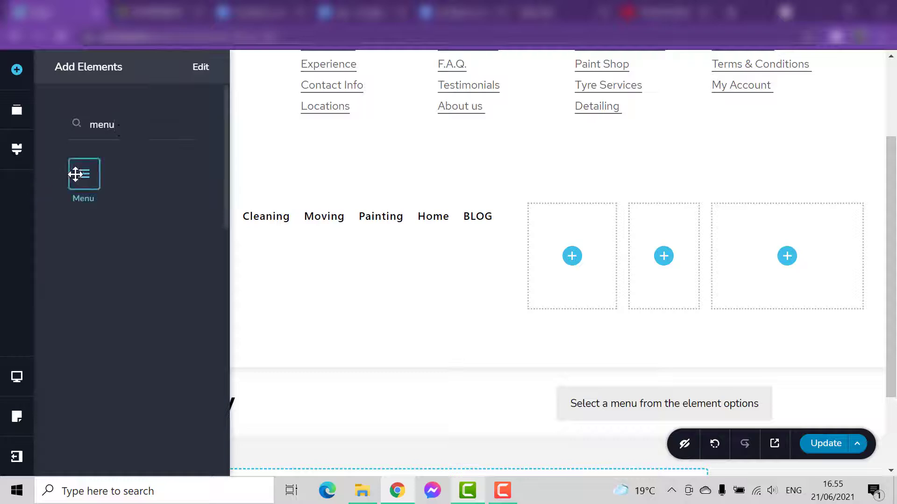
mouse_move(83, 173)
mouse_down()
mouse_move(337, 277)
mouse_move(571, 283)
mouse_move(561, 283)
mouse_up()
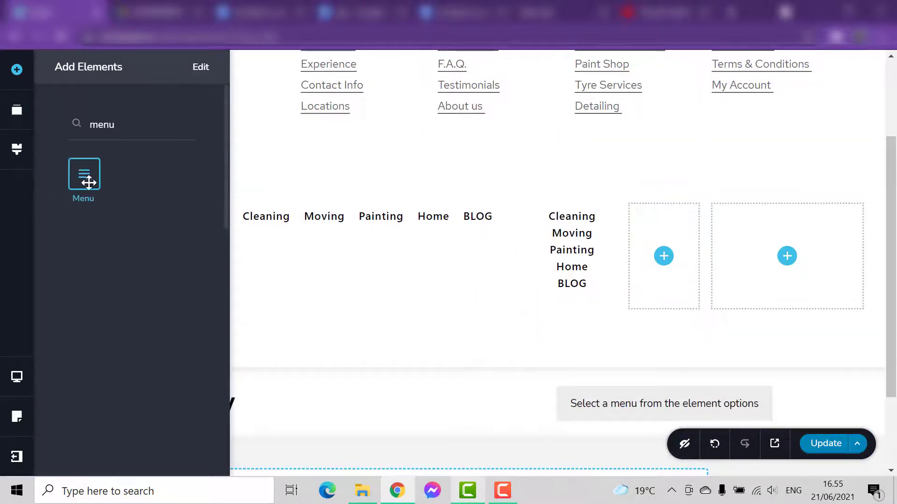
- Insert a Menu element in each of the two remaining empty columns of the footer row
mouse_move(88, 182)
mouse_down()
mouse_move(689, 272)
mouse_move(664, 262)
mouse_up()
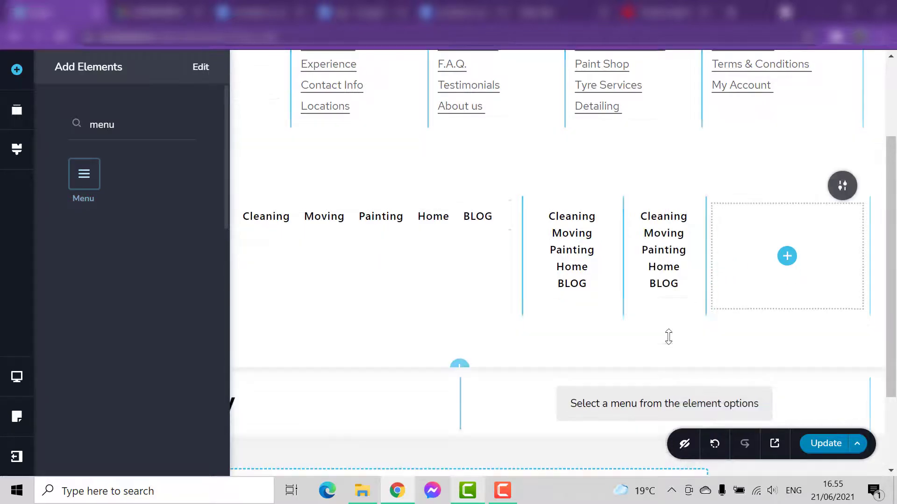
drag(82, 183, 788, 271)
drag(622, 344, 590, 324)
click(386, 268)
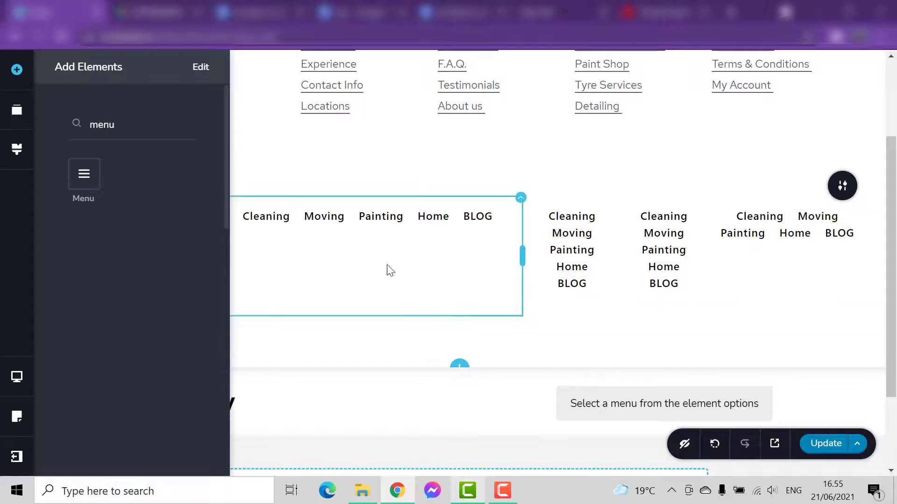
- Narrow the first menu column so that the second menu column gets wider
click(532, 241)
click(356, 220)
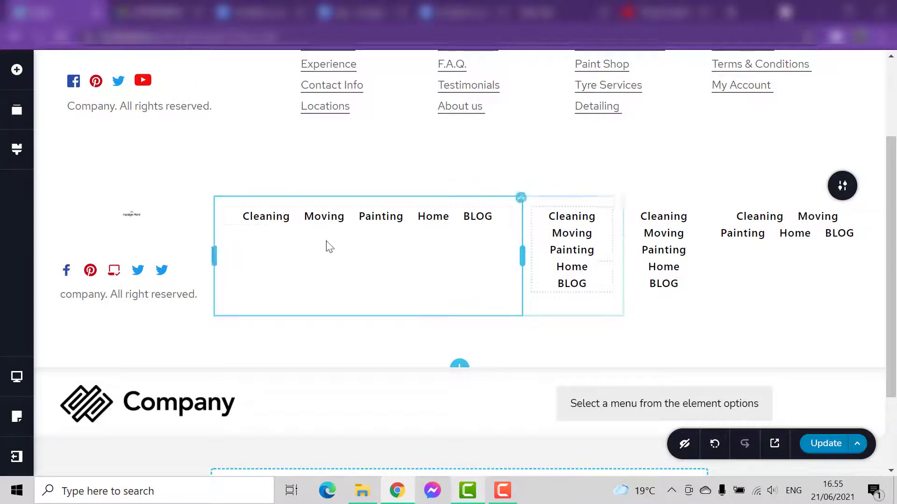
click(574, 266)
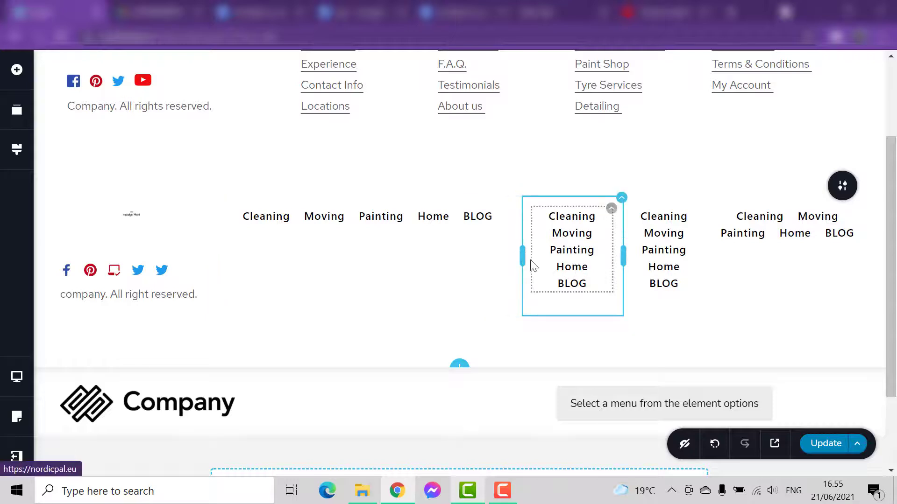
drag(523, 256, 463, 260)
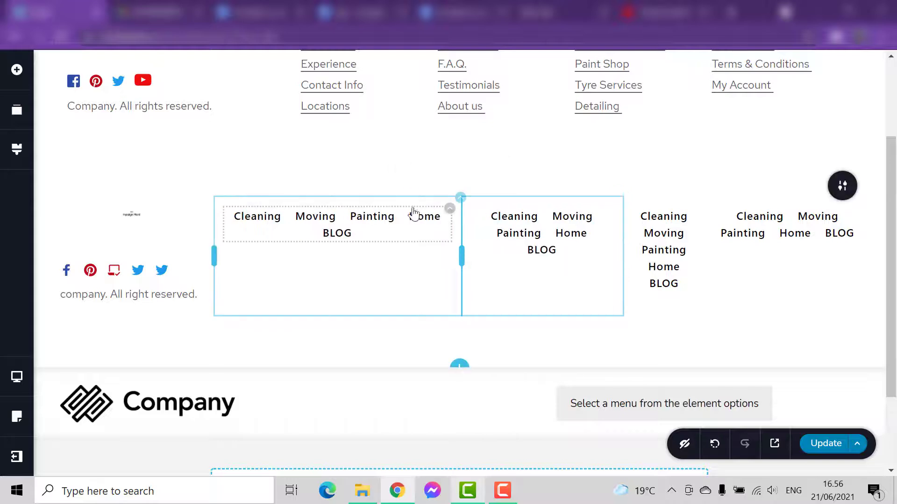
- Set the orientation of the first and second menus to vertical
click(449, 218)
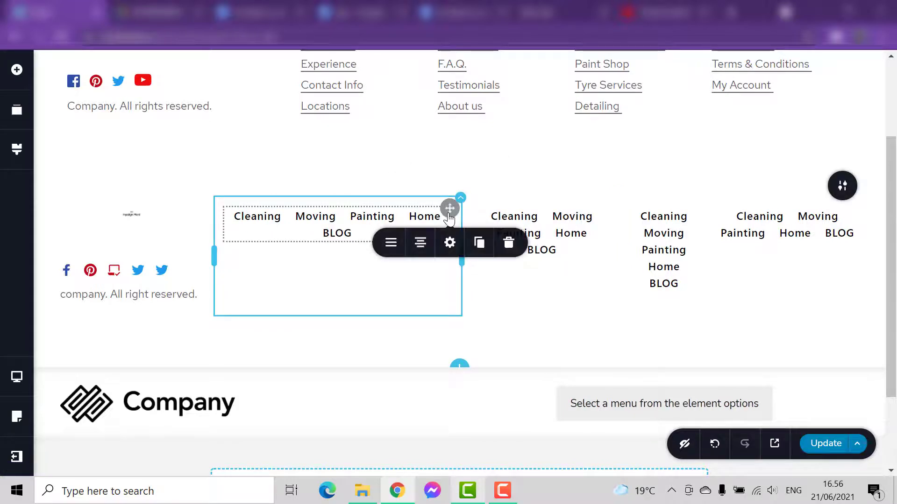
click(391, 243)
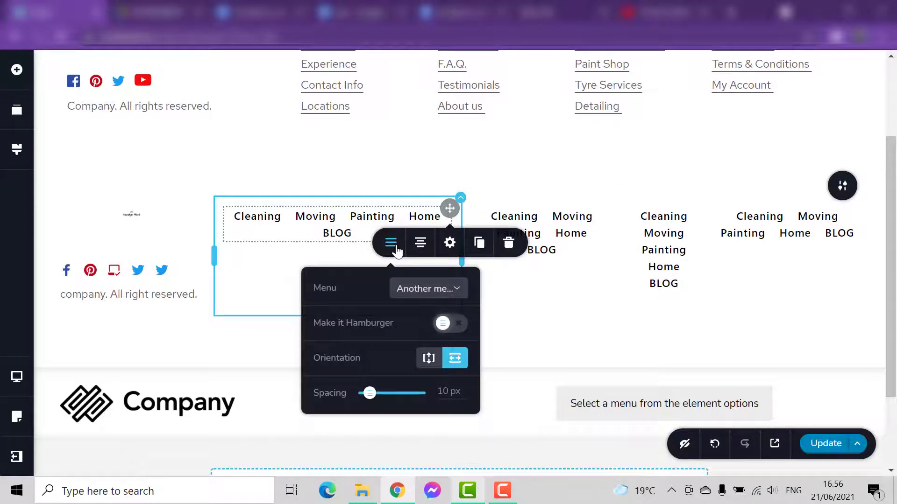
click(428, 365)
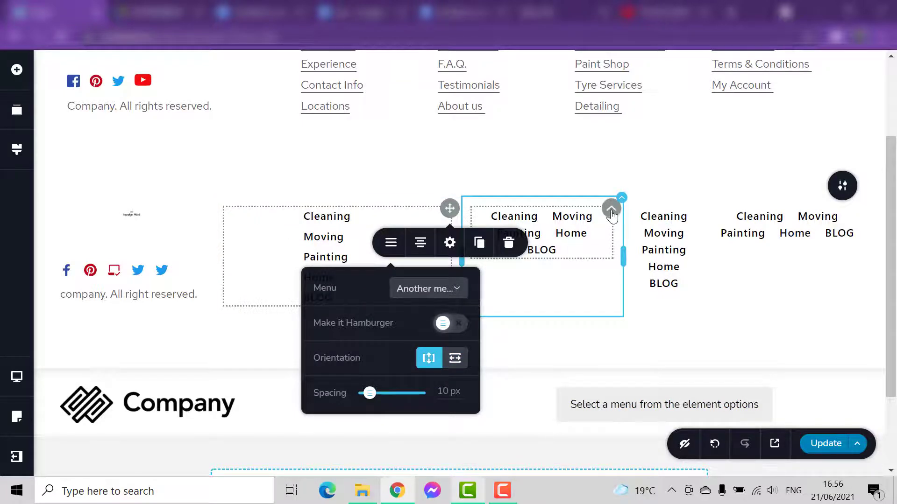
click(612, 214)
click(552, 244)
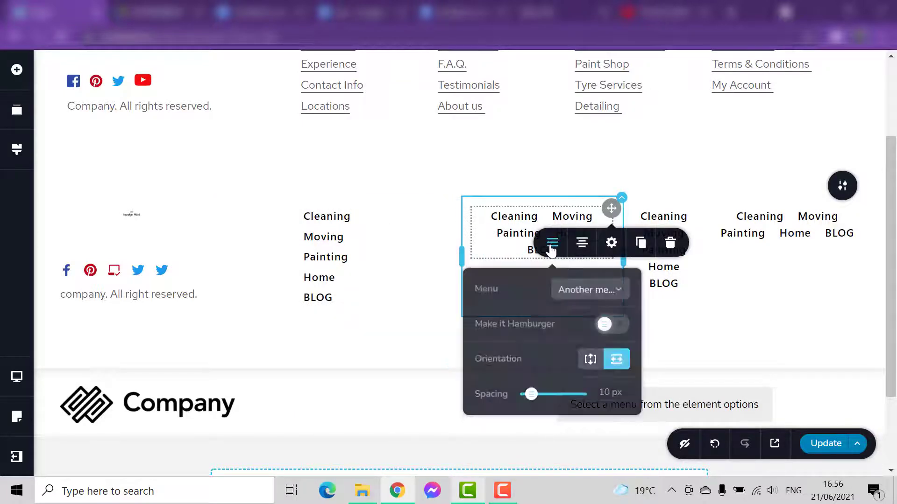
click(590, 361)
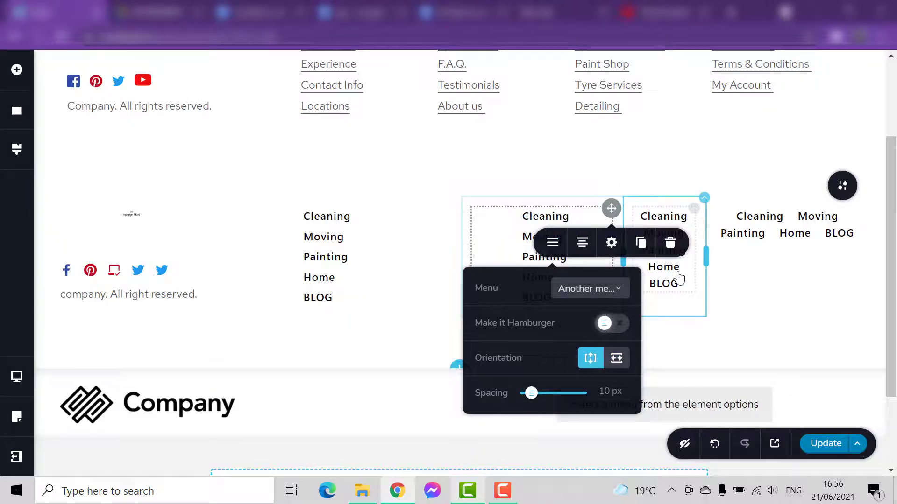
- Set the orientation of the third and fourth menus to vertical
click(696, 221)
click(636, 244)
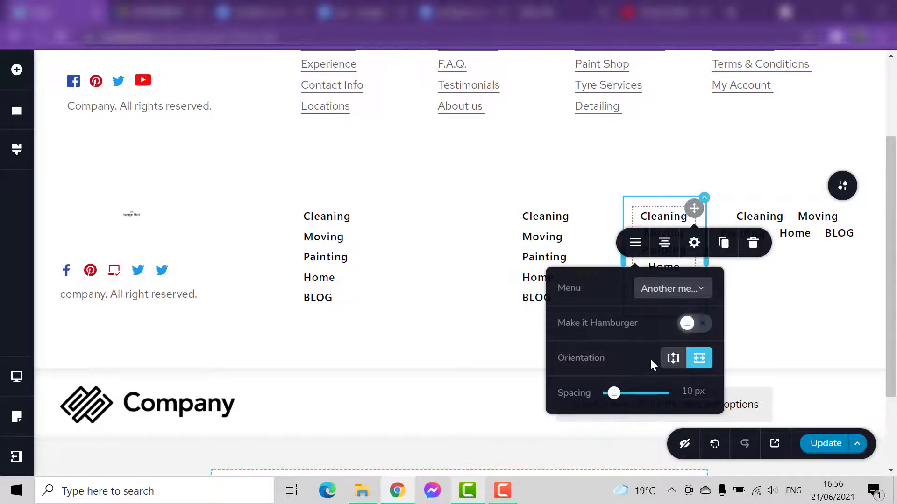
click(673, 359)
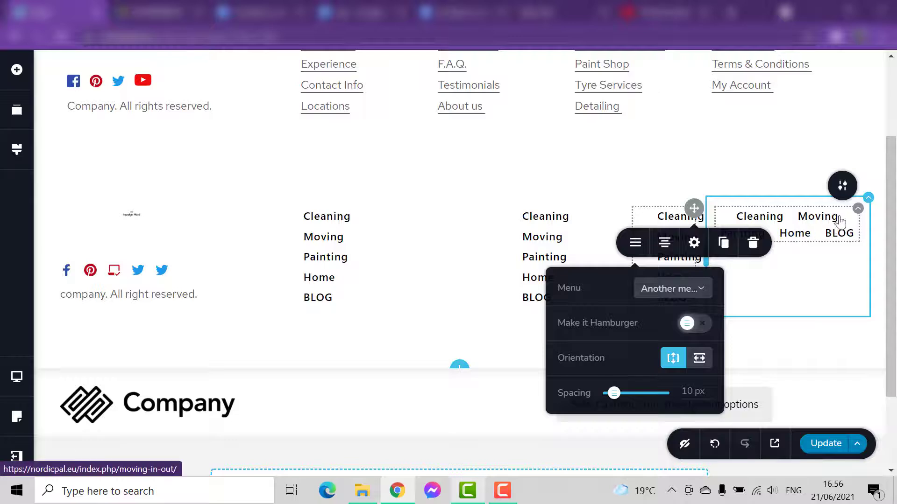
click(854, 217)
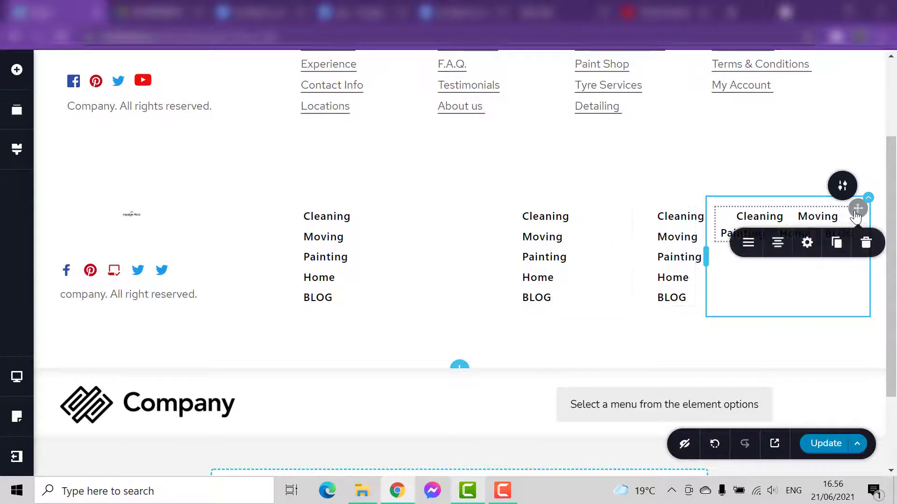
click(747, 244)
click(786, 358)
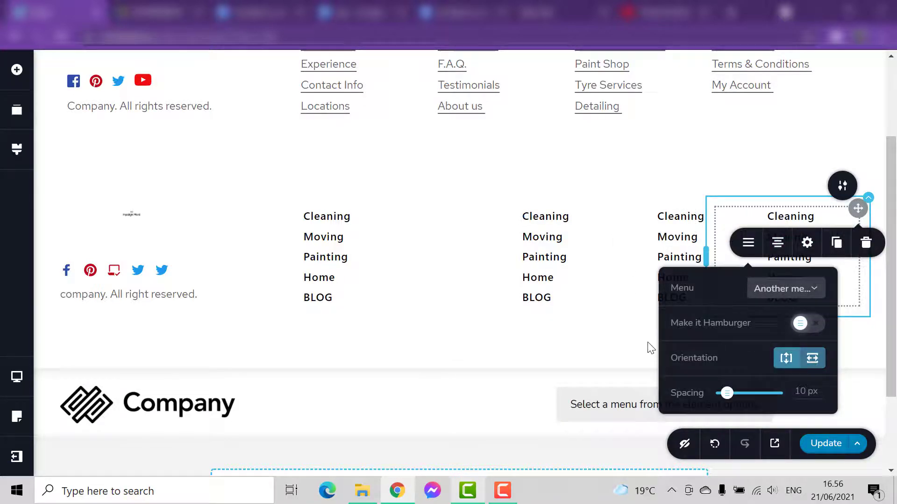
click(586, 256)
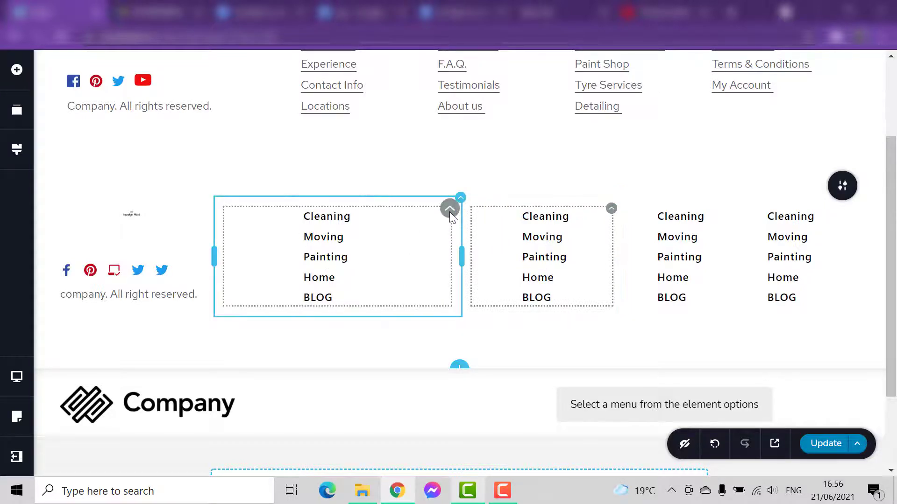
- Align the first menu to the left within its column
click(449, 209)
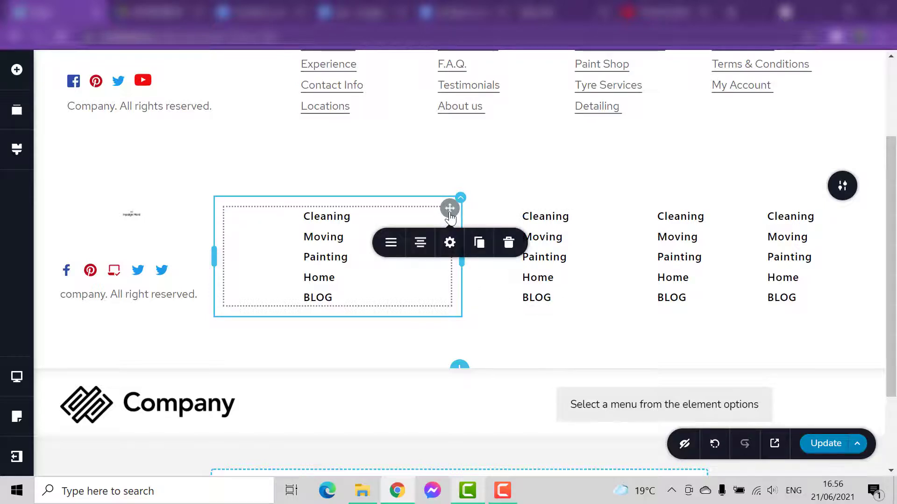
click(390, 243)
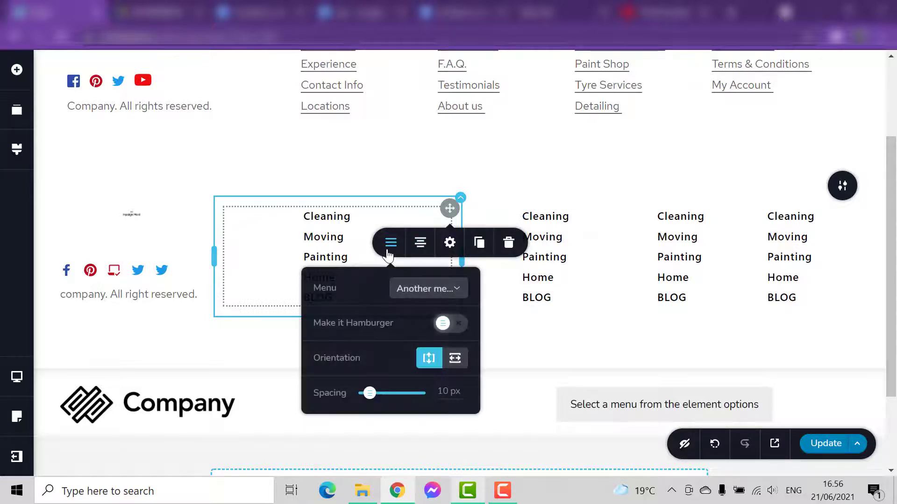
click(433, 247)
click(422, 245)
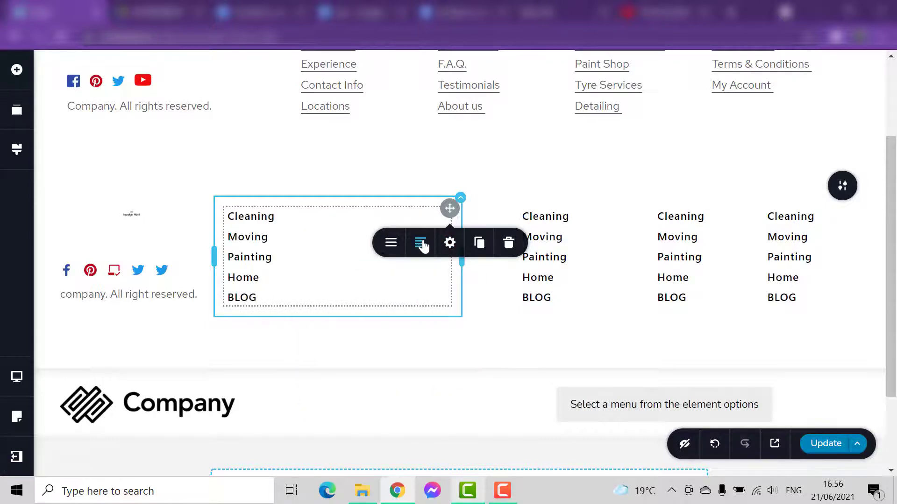
click(422, 244)
click(421, 244)
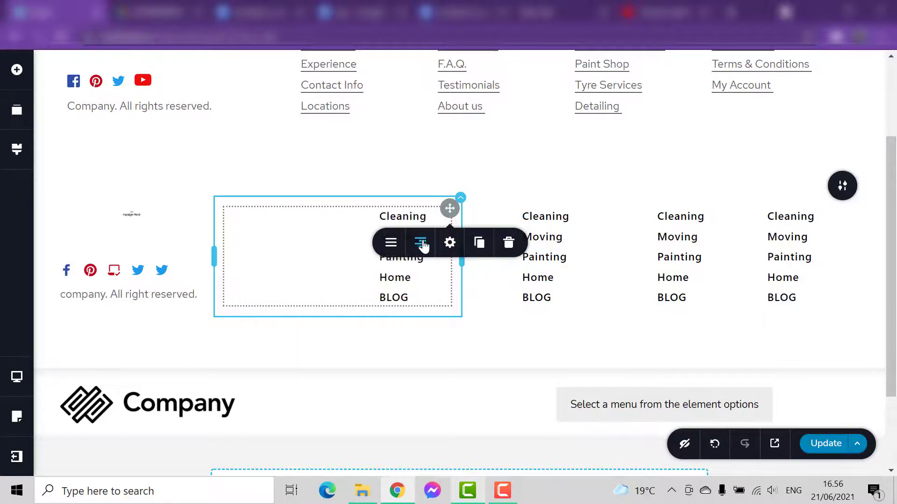
click(422, 244)
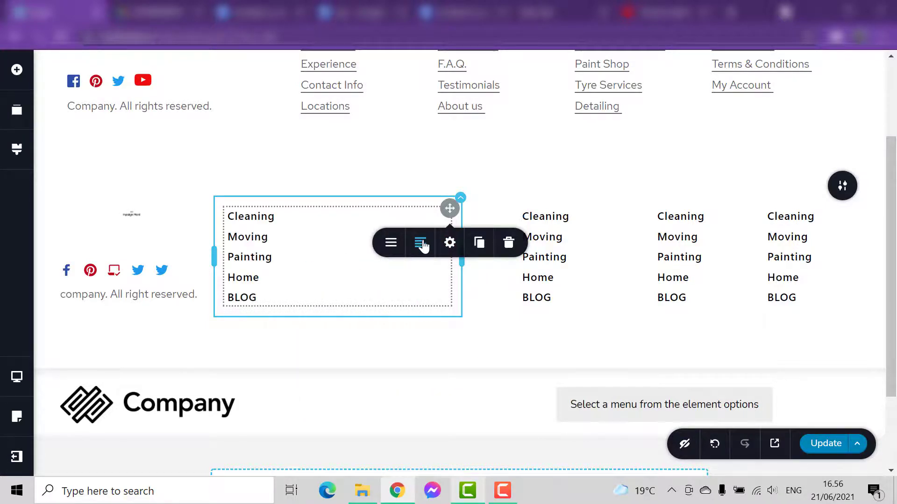
- Align the second, third and fourth menus to the left within their columns
click(611, 217)
click(579, 251)
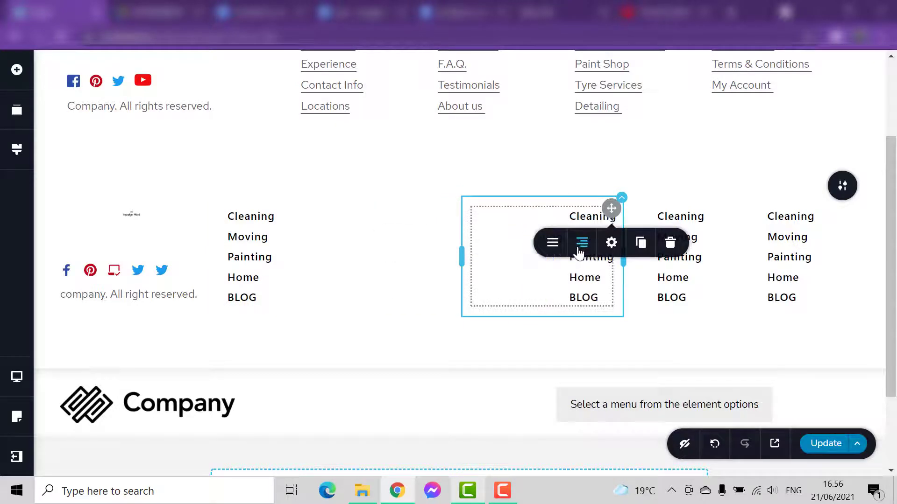
click(582, 248)
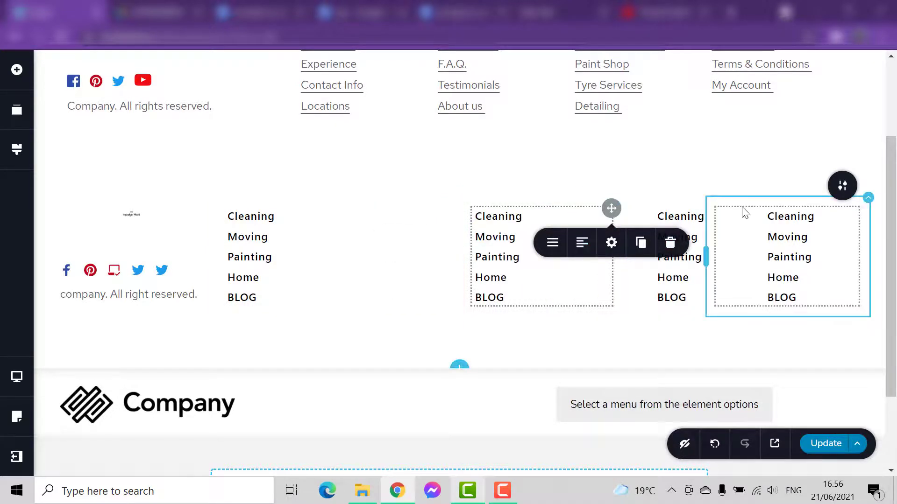
click(691, 219)
click(655, 250)
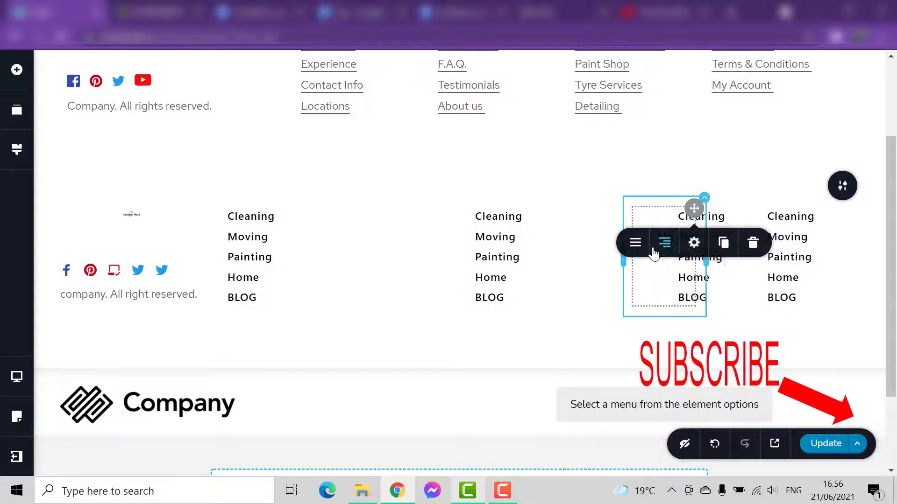
click(666, 248)
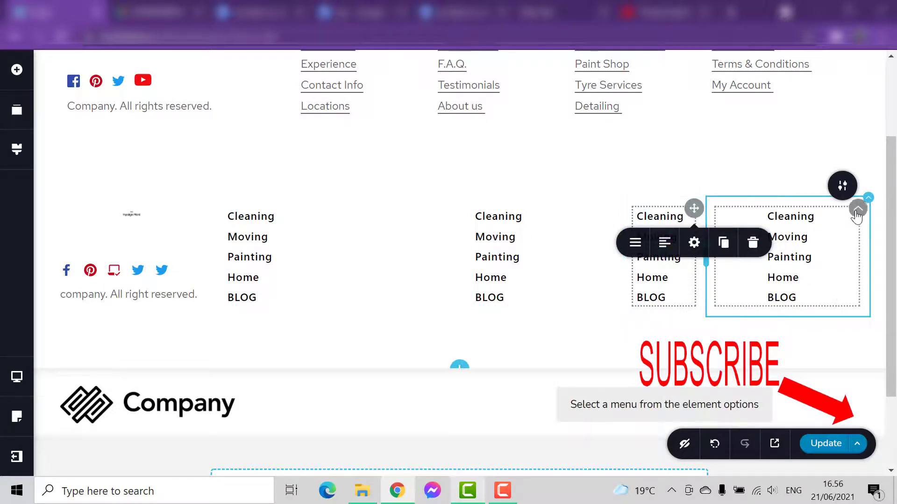
click(857, 216)
click(779, 243)
click(779, 243)
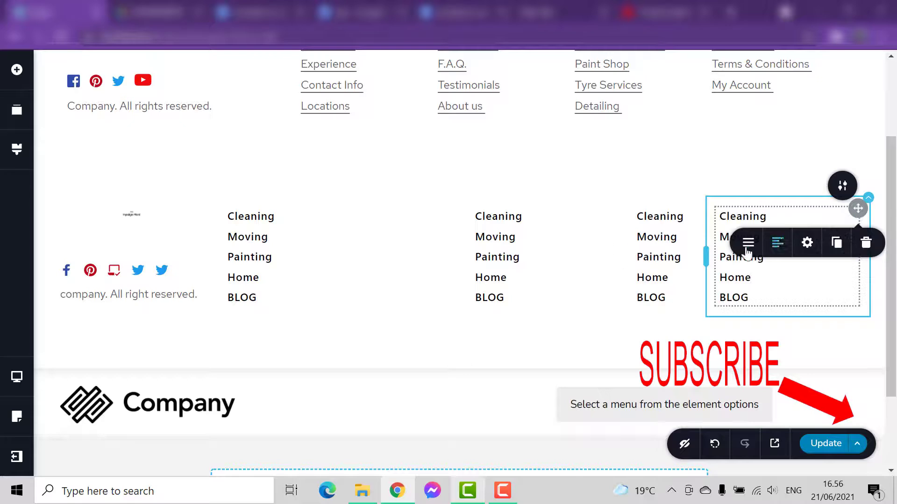
- Even out the menu columns by narrowing the first one and moving the boundary between the second and third
drag(462, 255, 310, 256)
drag(623, 260, 486, 254)
- Examine the sample footer's column headings and link lists and compare them with the new menu columns
scroll(637, 187, up, 3)
click(638, 188)
click(492, 233)
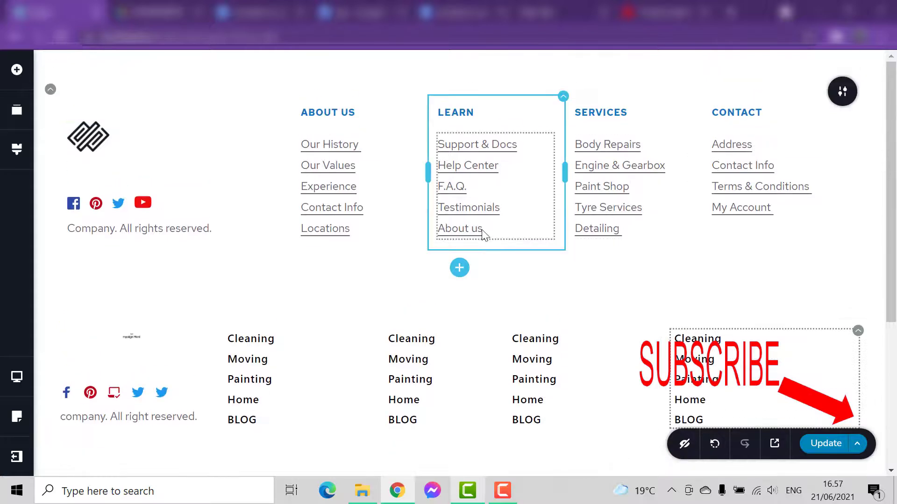
click(341, 154)
click(480, 124)
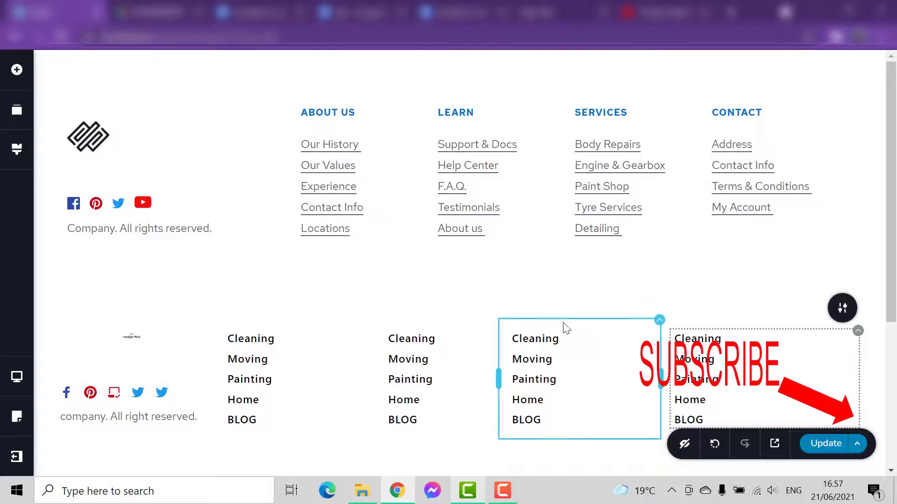
scroll(485, 351, down, 1)
scroll(468, 345, up, 1)
scroll(467, 343, down, 1)
scroll(467, 343, up, 1)
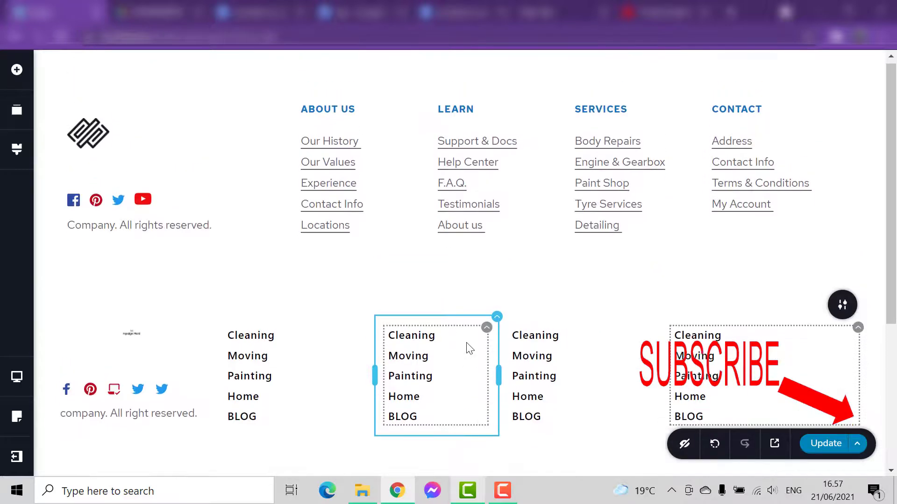
- Insert a Text element above the menu in each of the four menu columns
click(10, 74)
drag(84, 174, 276, 337)
drag(86, 187, 470, 333)
drag(422, 374, 422, 374)
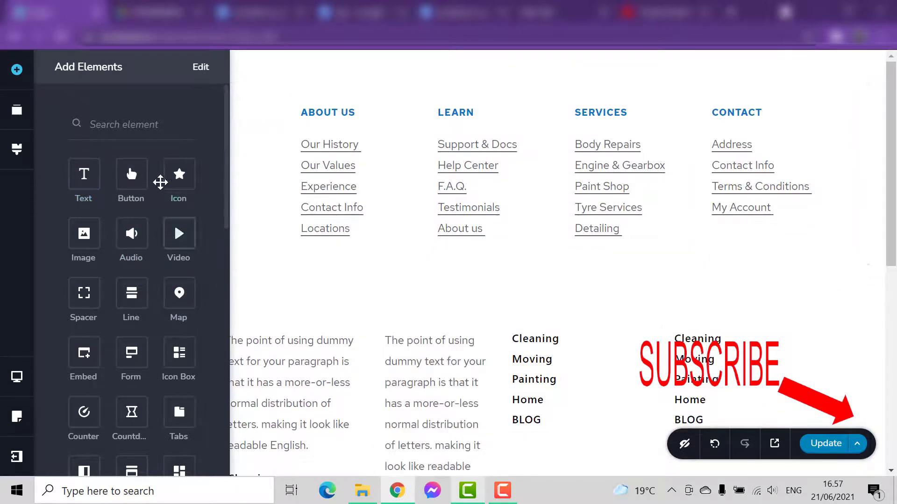
drag(84, 173, 816, 337)
- Replace the placeholder text above the first menu with "About us"
scroll(469, 288, down, 4)
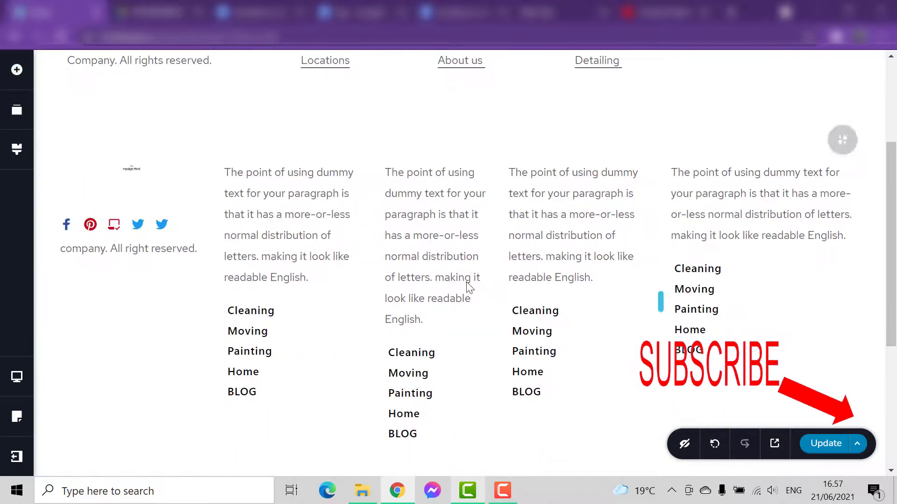
click(318, 277)
drag(318, 277, 206, 160)
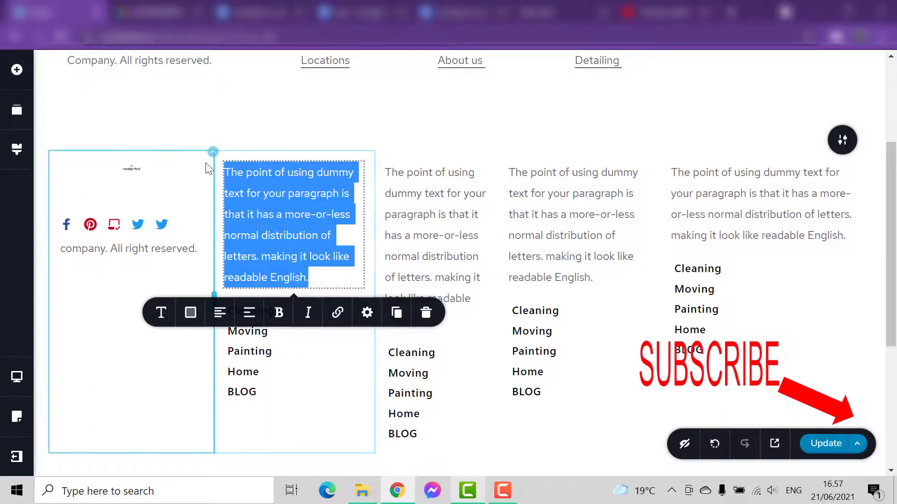
key(BackSpace)
scroll(290, 320, up, 3)
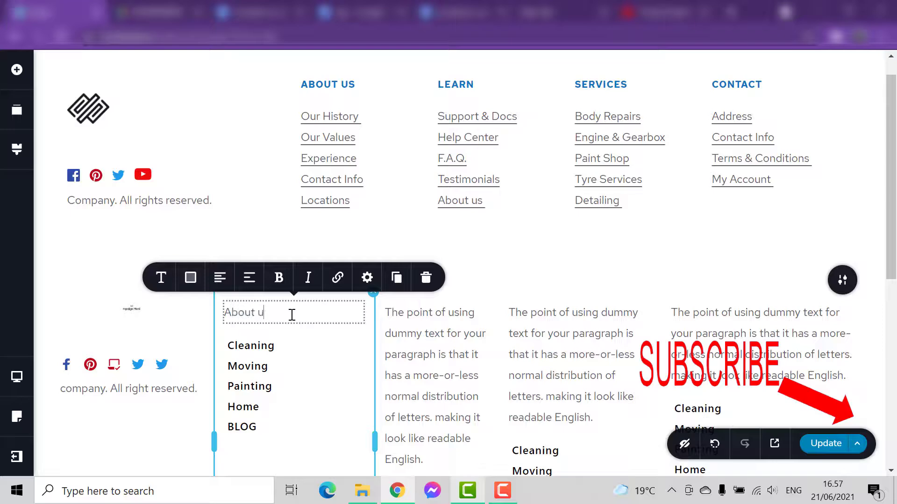
- Replace the placeholder text above the second menu with "Learn"
click(418, 374)
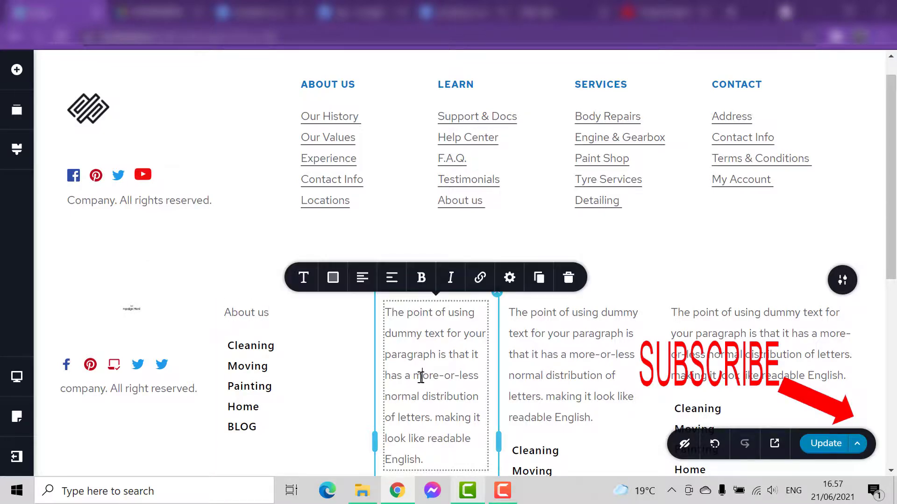
scroll(420, 373, down, 3)
click(431, 319)
drag(430, 319, 367, 177)
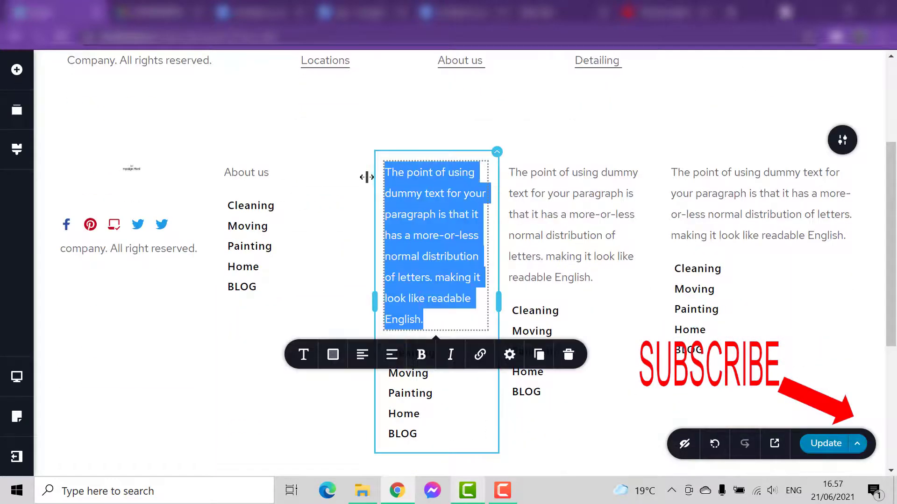
text(Learn)
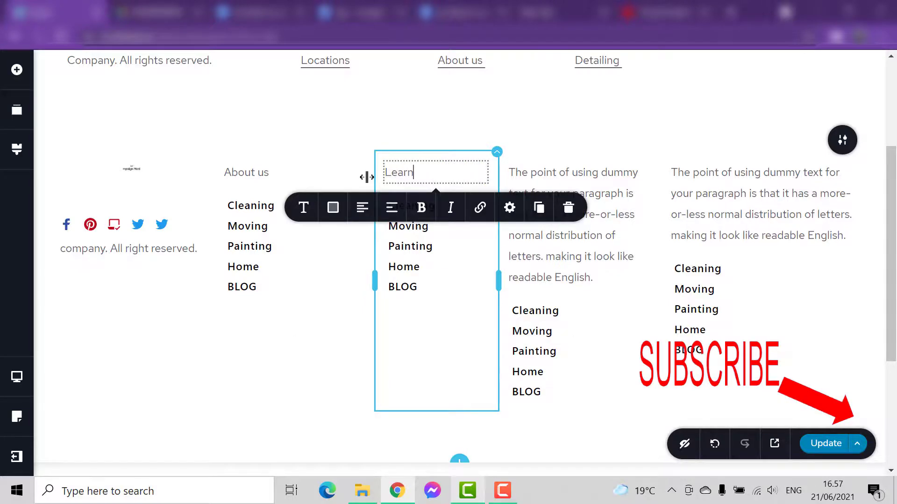
- Replace the placeholder text above the third menu with "Services"
click(578, 263)
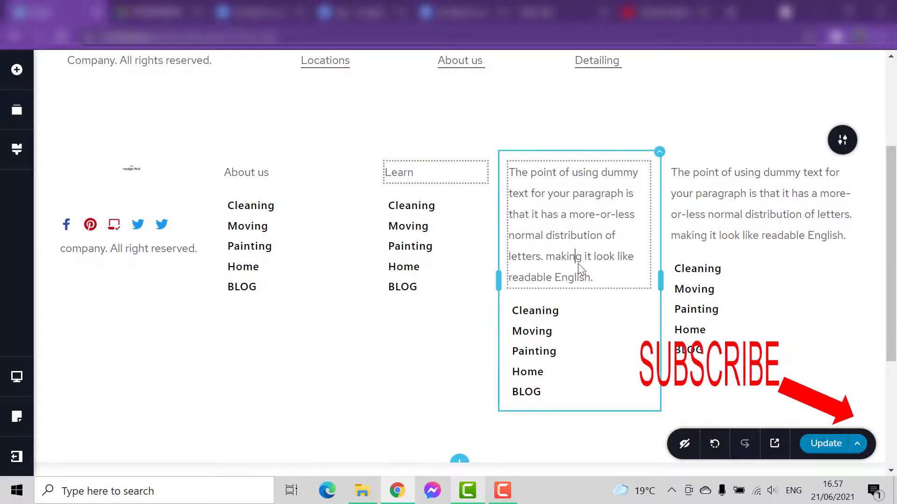
click(577, 260)
scroll(584, 281, up, 3)
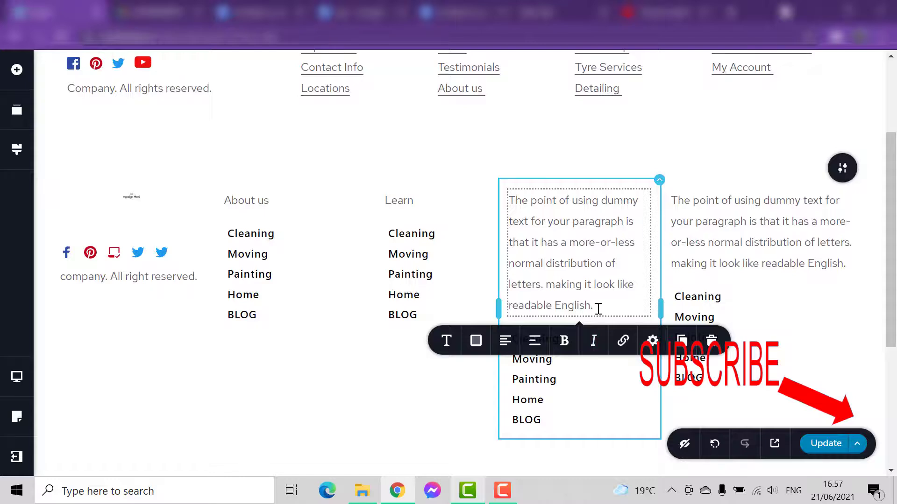
drag(598, 309, 523, 195)
text(Services)
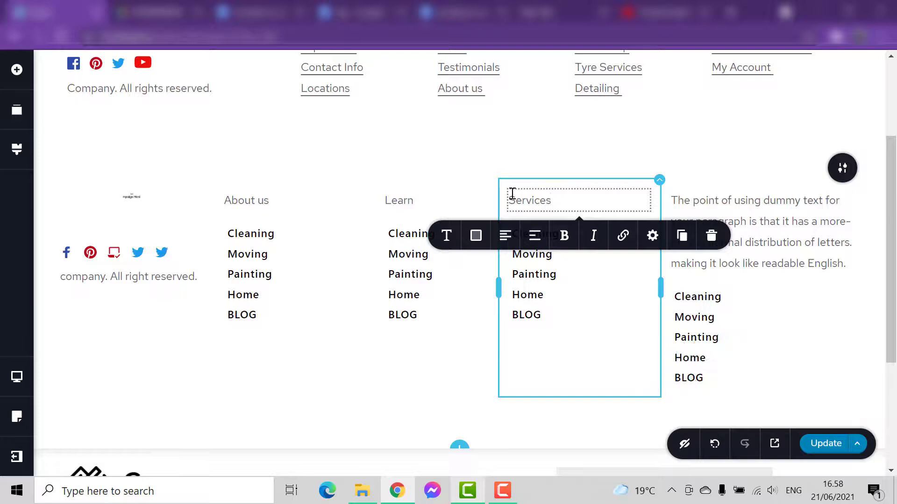
- Replace the placeholder text above the fourth menu with "Contact"
click(777, 243)
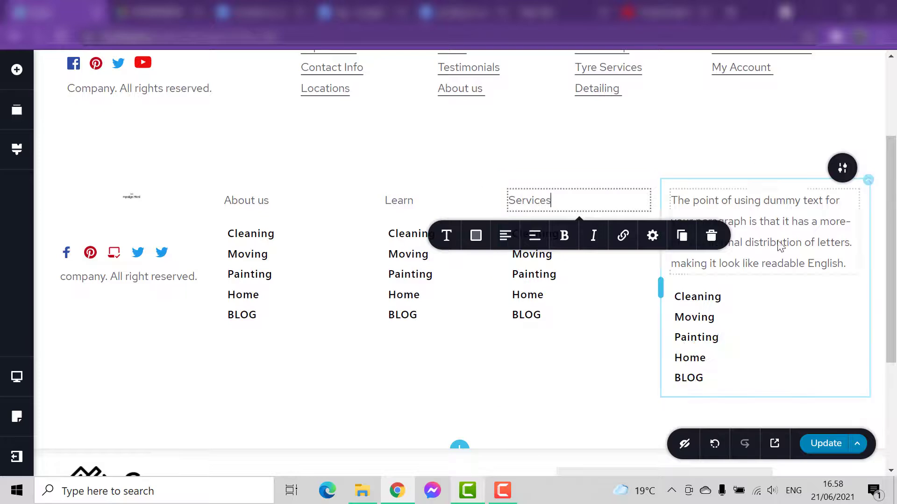
key(ctrl+a)
text(C)
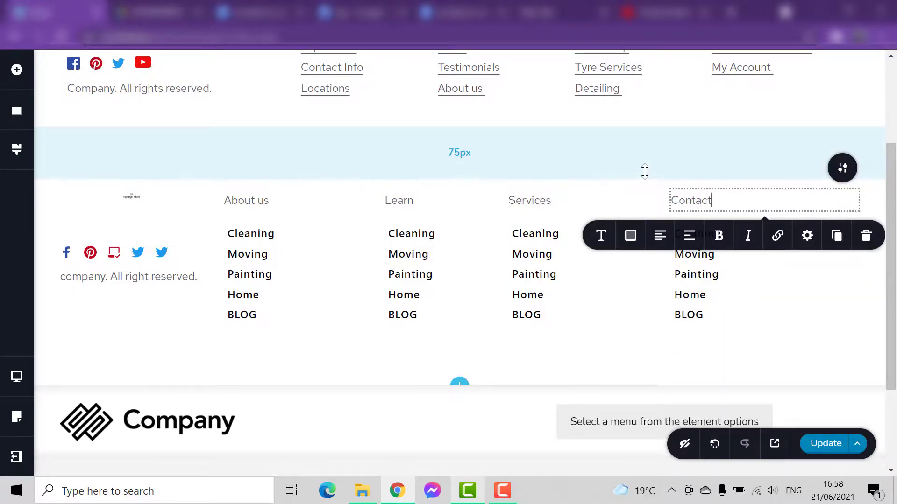
click(481, 206)
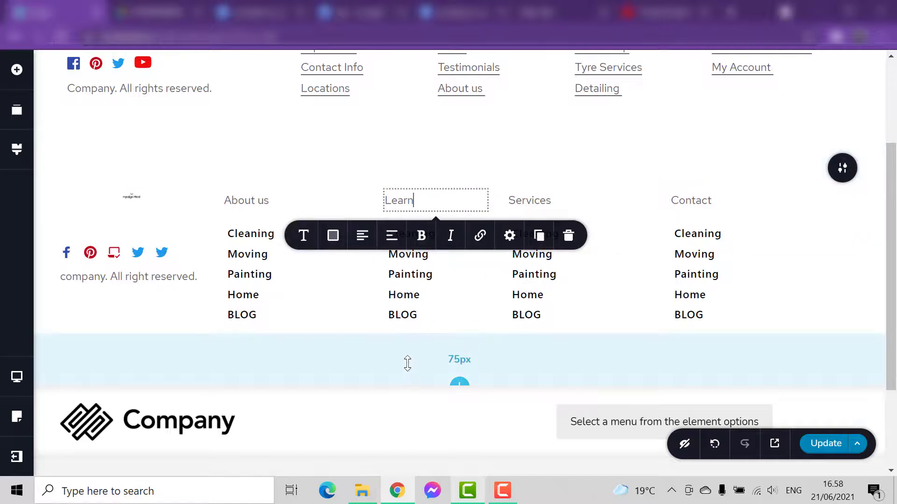
scroll(407, 364, up, 1)
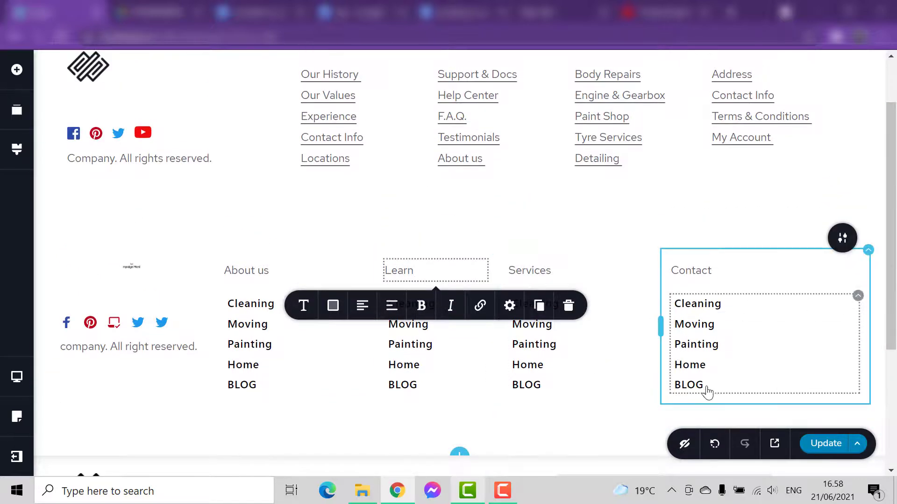
click(722, 220)
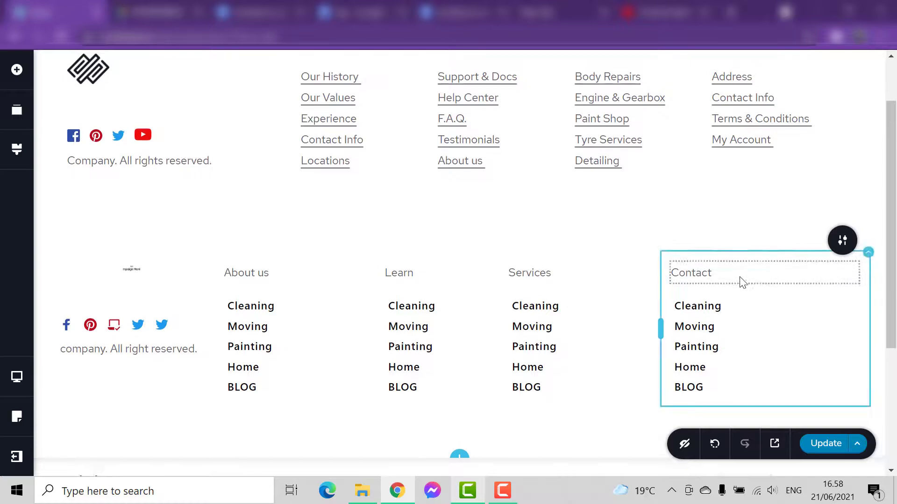
scroll(741, 281, down, 1)
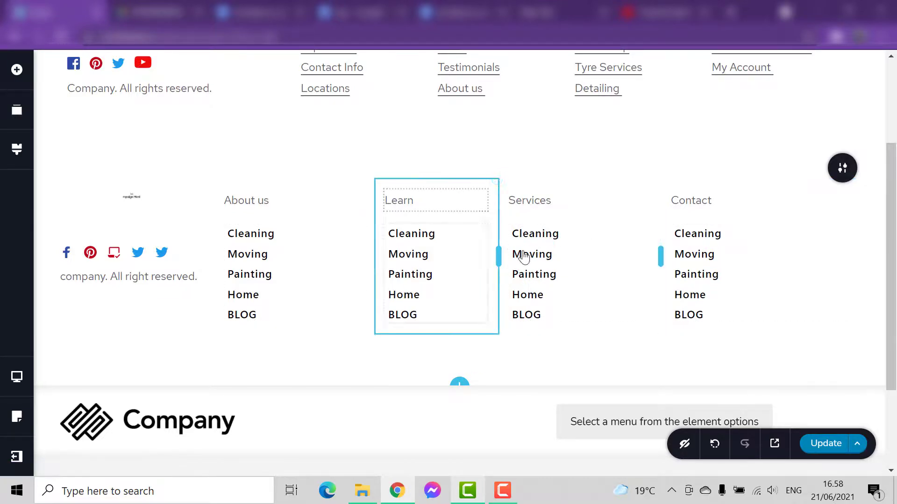
- Assign the menu with Painting, Private cleaning, Home Moving and Move out cleaning to the menu element under the Services heading
click(648, 228)
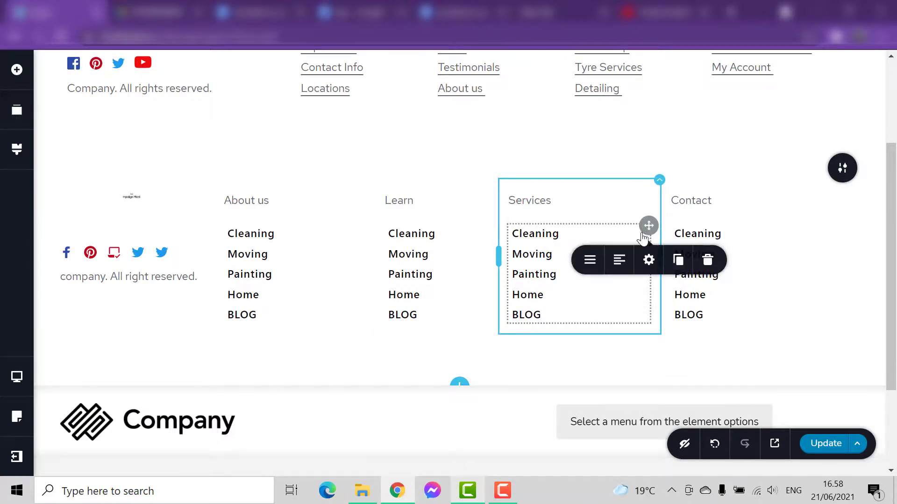
click(590, 260)
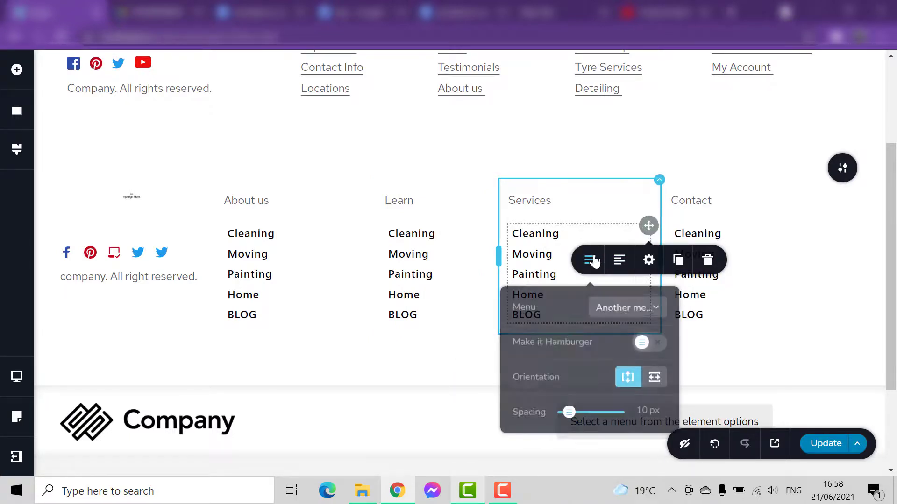
click(646, 308)
click(636, 371)
click(380, 356)
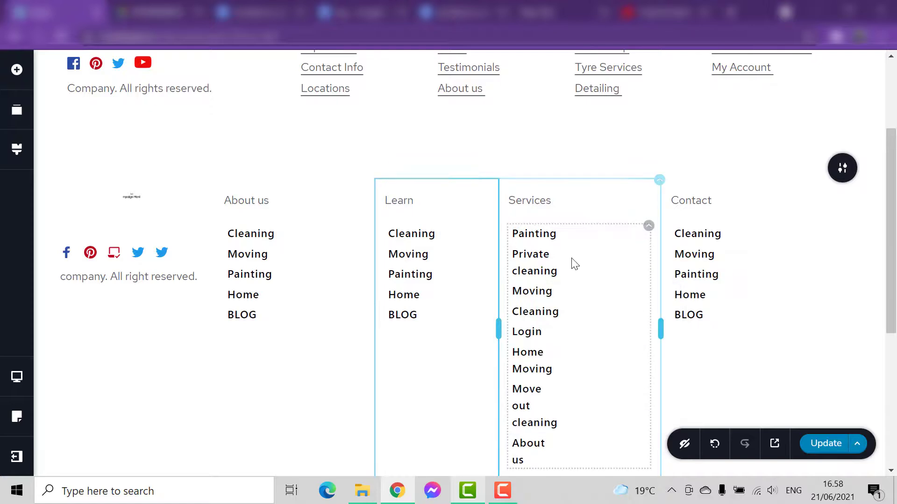
scroll(515, 412, down, 3)
scroll(473, 190, up, 2)
- Assign the menu containing Food menu, recommendations and blog to the menu element under the Learn heading
click(473, 190)
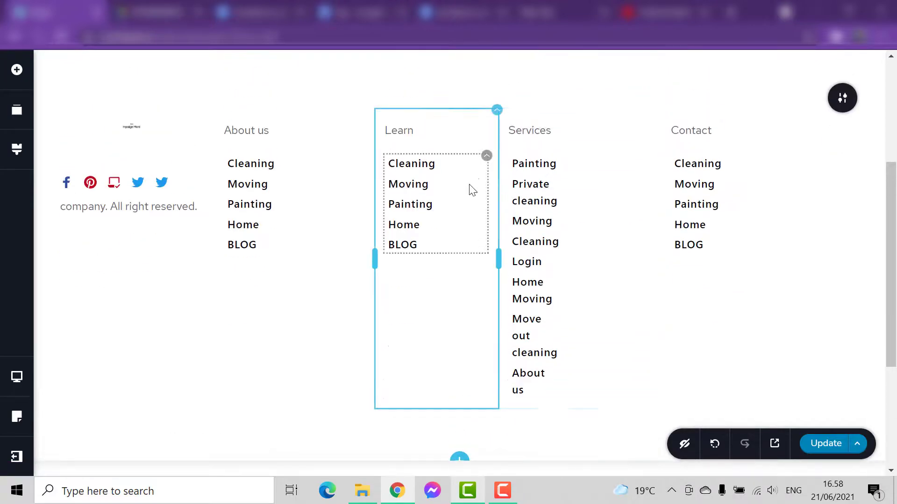
click(486, 161)
click(426, 195)
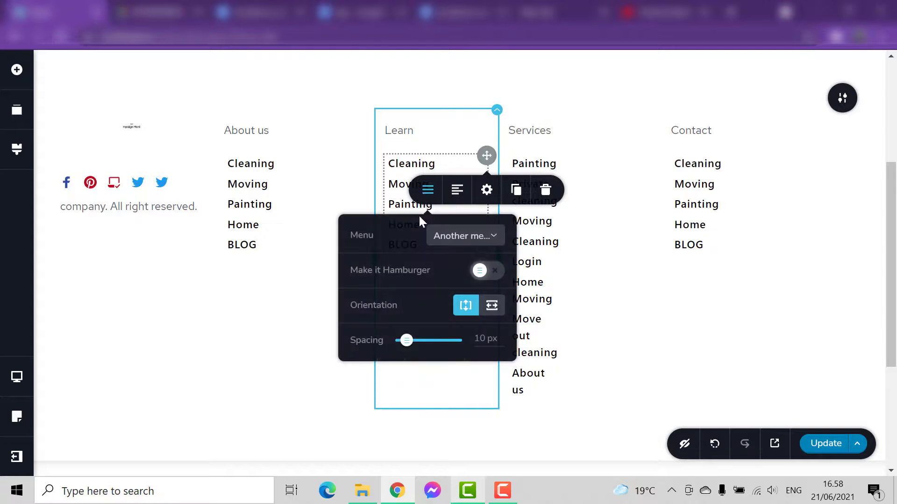
click(496, 237)
click(476, 280)
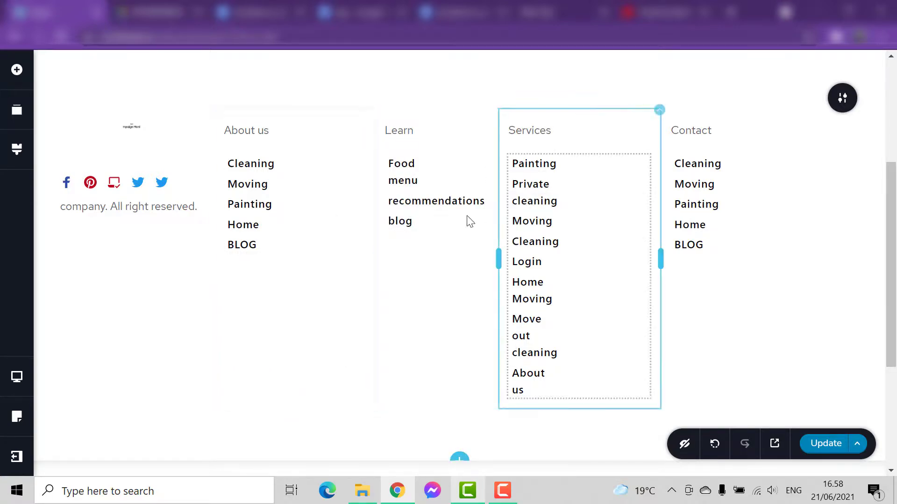
- Compare the new footer's headings and menu columns with those of the sample footer above
scroll(621, 276, up, 1)
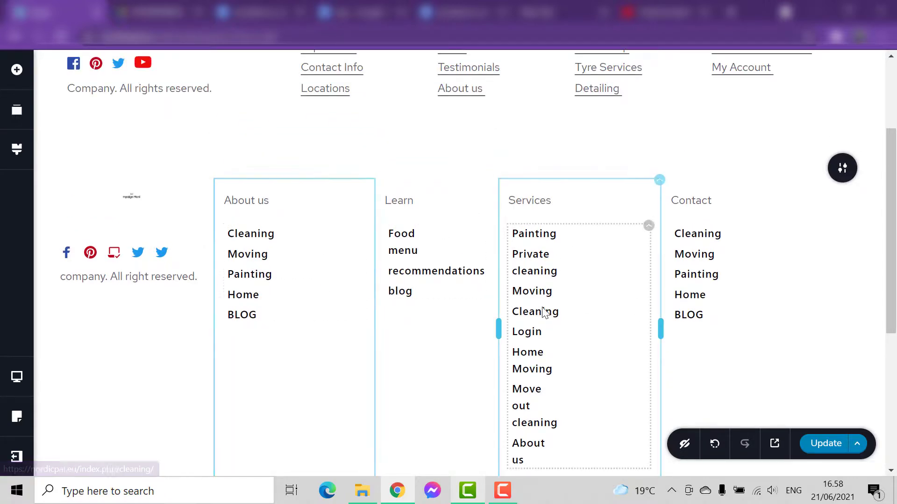
scroll(653, 264, down, 2)
scroll(701, 229, up, 2)
scroll(462, 310, up, 2)
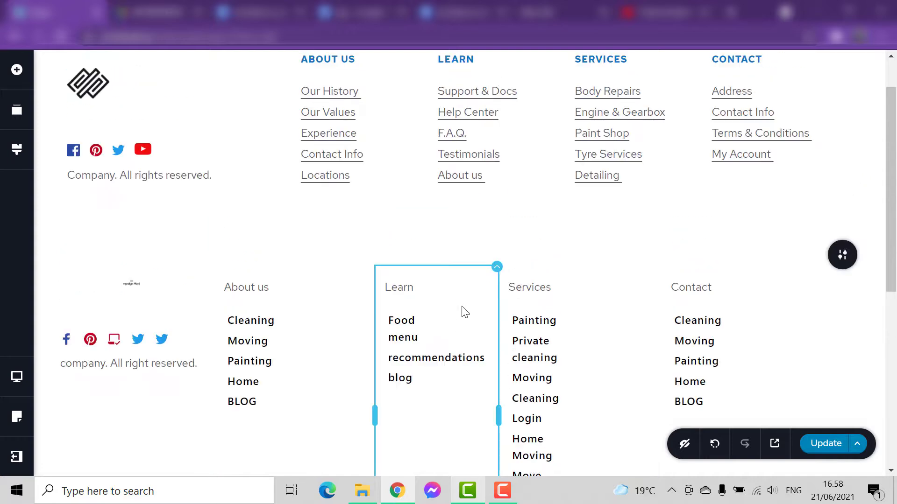
scroll(475, 328, down, 2)
scroll(474, 329, up, 1)
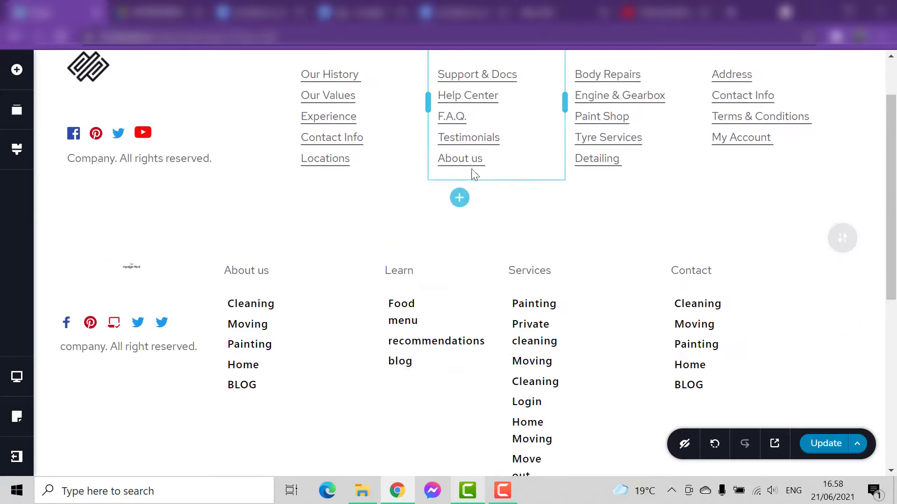
scroll(514, 215, up, 1)
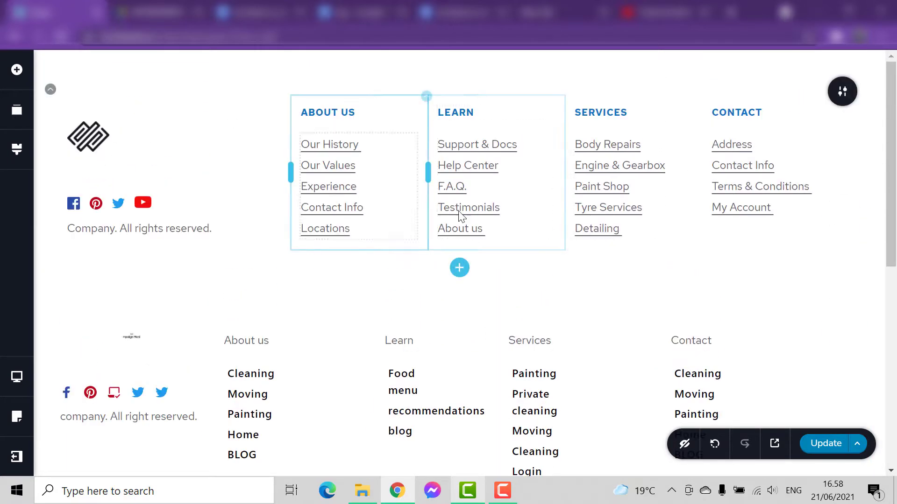
- Enlarge the logo image above the social icons in the new footer's first column
scroll(229, 219, down, 2)
click(133, 198)
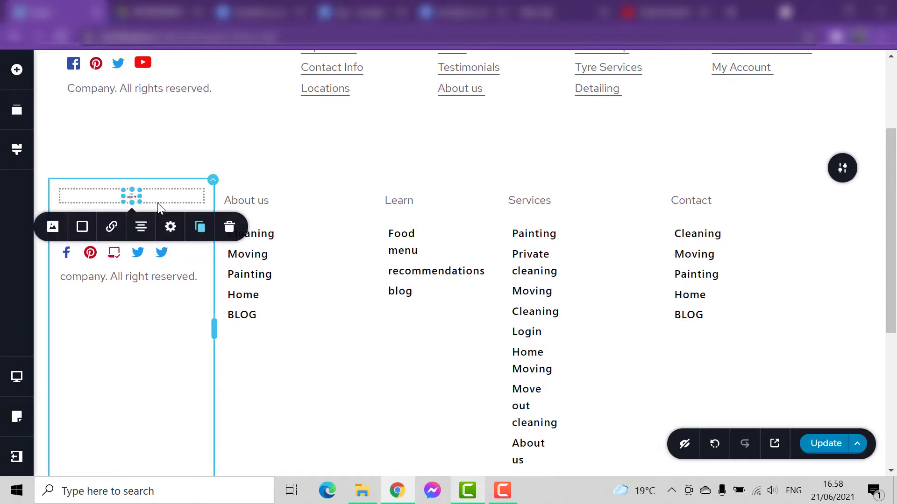
drag(138, 201, 184, 250)
click(337, 260)
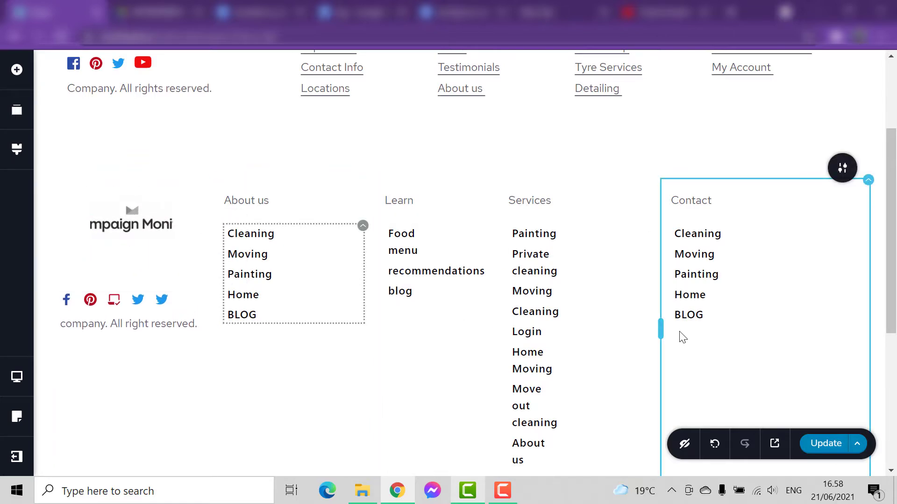
- Review the layout of the new footer's logo, social icons and menu columns against the sample footer
scroll(681, 336, down, 1)
scroll(551, 348, up, 2)
scroll(552, 353, down, 2)
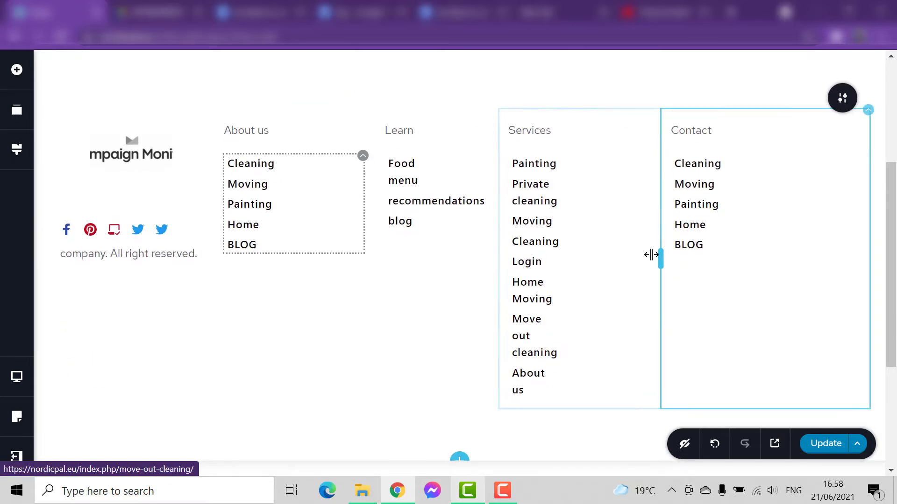
scroll(380, 274, up, 4)
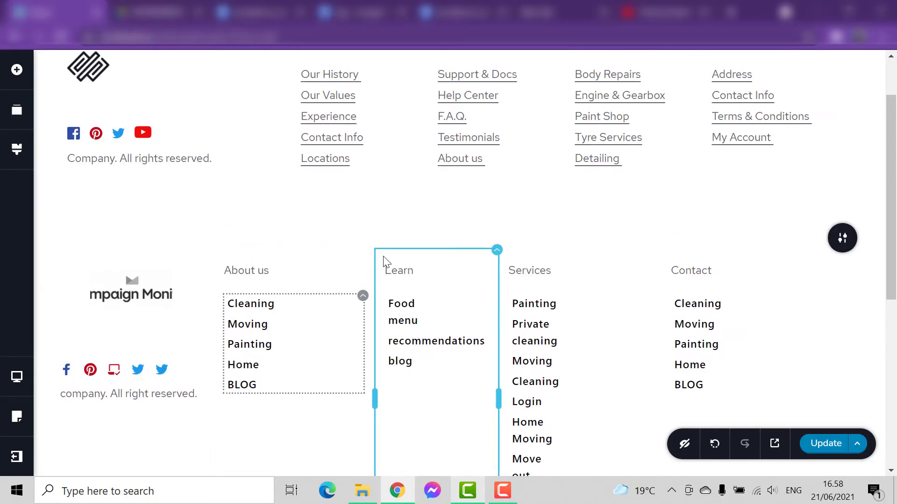
scroll(430, 319, down, 2)
scroll(436, 321, down, 2)
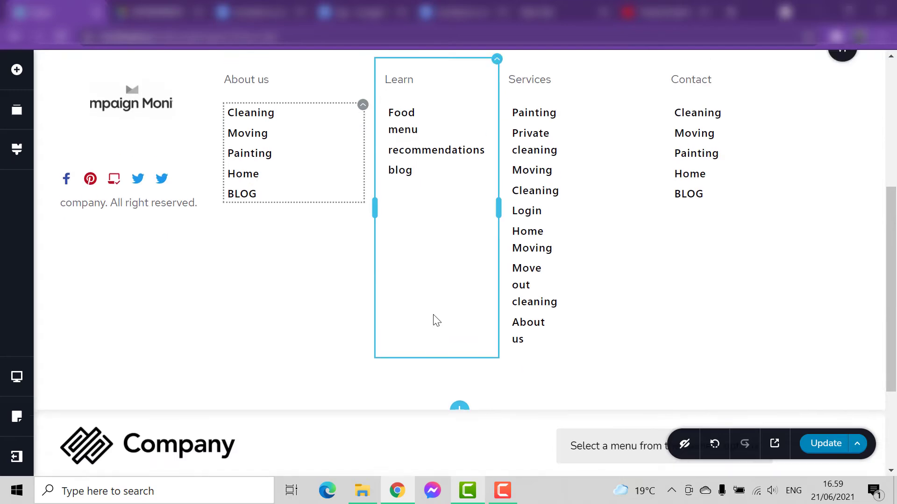
scroll(434, 315, up, 5)
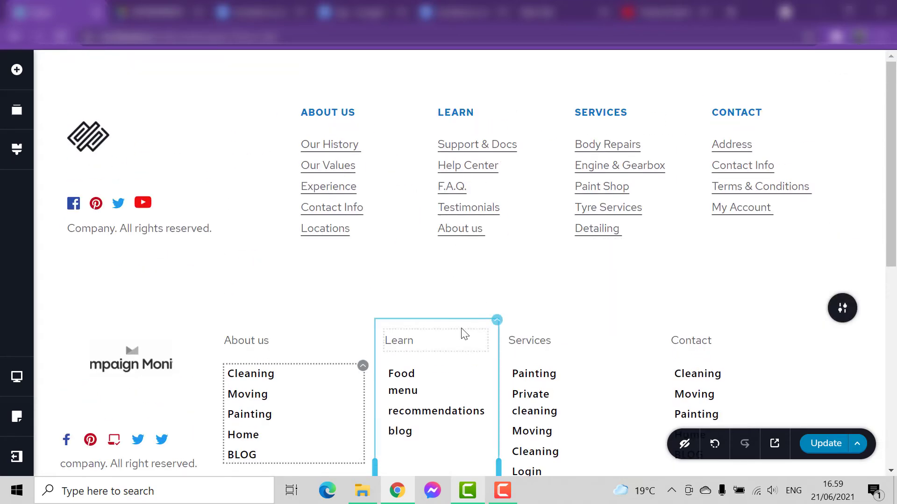
scroll(464, 334, down, 3)
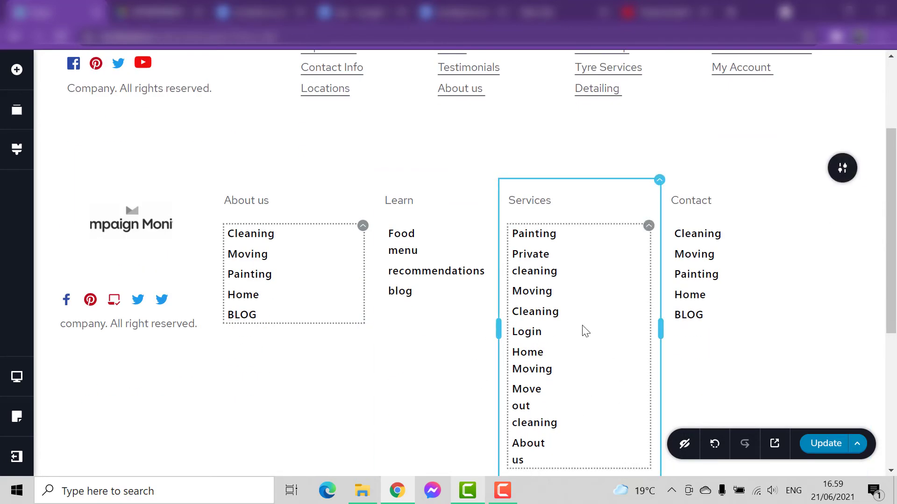
scroll(561, 374, down, 2)
click(503, 490)
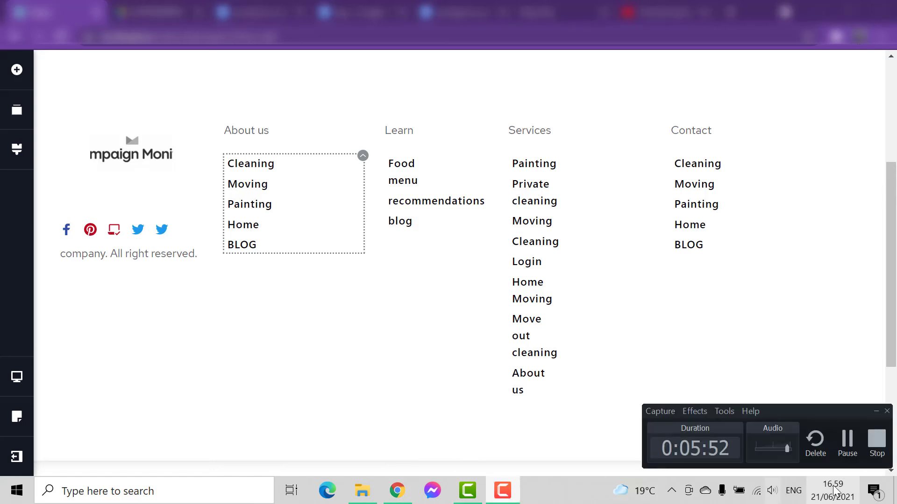